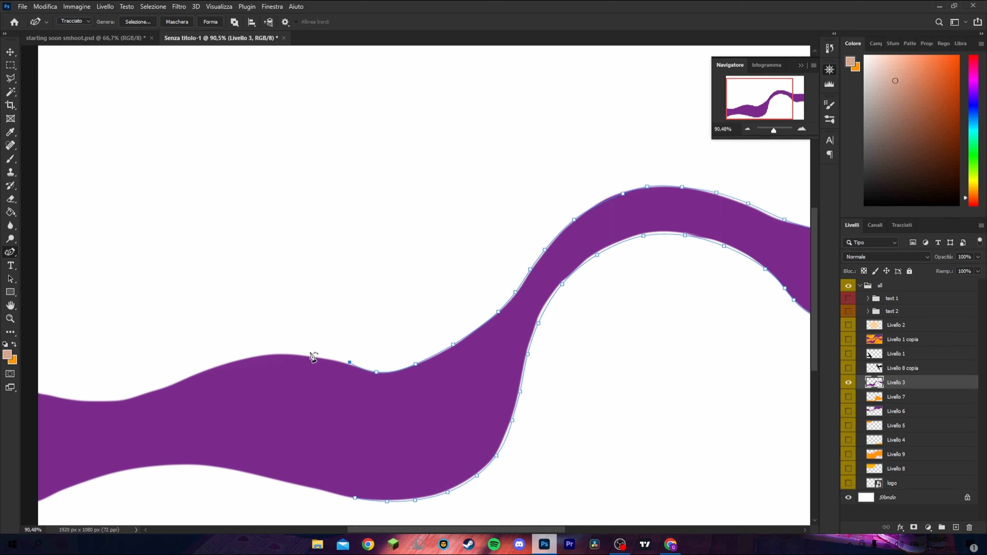
# Extend the curvature path along the purple wave's upper edge until it passes the canvas's left border, repositioning two anchor points on the crest.
pyautogui.click(288, 350)
pyautogui.click(241, 354)
pyautogui.moveTo(288, 350); pyautogui.dragTo(307, 354)
pyautogui.moveTo(242, 355); pyautogui.dragTo(258, 354)
pyautogui.click(219, 366)
pyautogui.click(176, 383)
pyautogui.click(132, 396)
pyautogui.click(103, 401)
pyautogui.click(50, 395)
pyautogui.click(36, 389)
# Close the path back along the purple wave's lower edge and adjust the anchor points near the join.
pyautogui.scroll(-2, 31, 399)
pyautogui.scroll(-2, 31, 406)
pyautogui.click(29, 410)
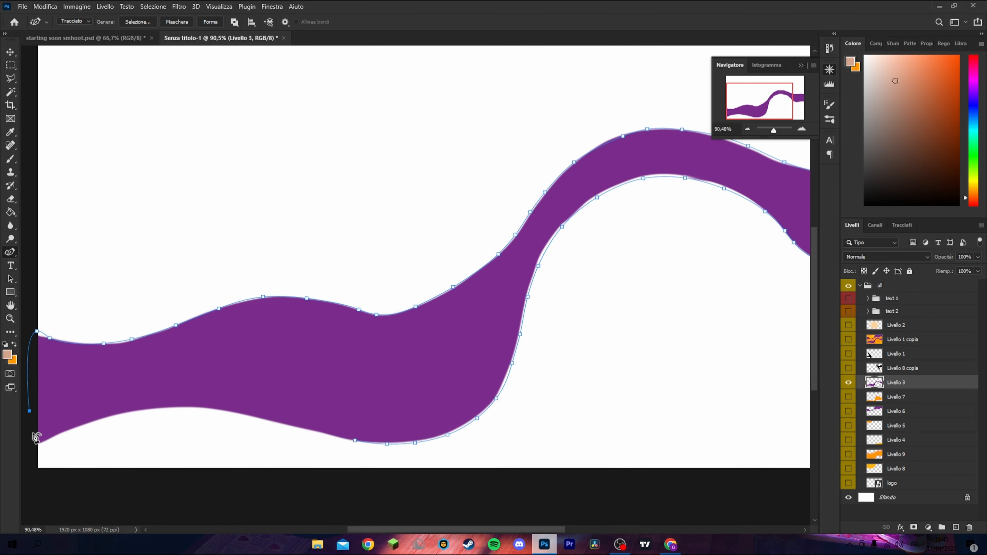
pyautogui.click(111, 406)
pyautogui.click(221, 394)
pyautogui.click(281, 404)
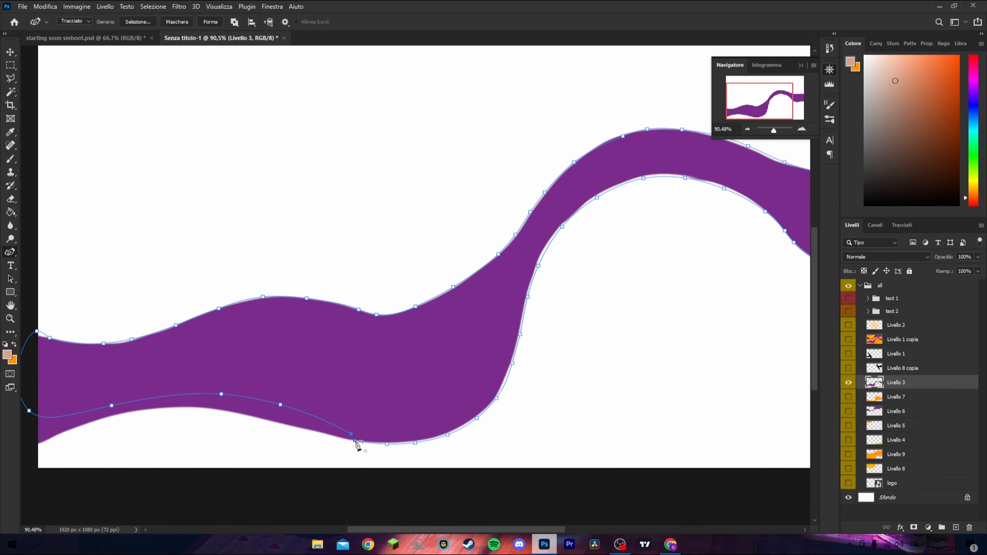
pyautogui.click(335, 437)
pyautogui.moveTo(327, 433); pyautogui.dragTo(303, 425)
# Convert the path into a new anti-aliased selection with a 1-pixel feather and sample the wave's purple as the foreground colour.
pyautogui.click(137, 21)
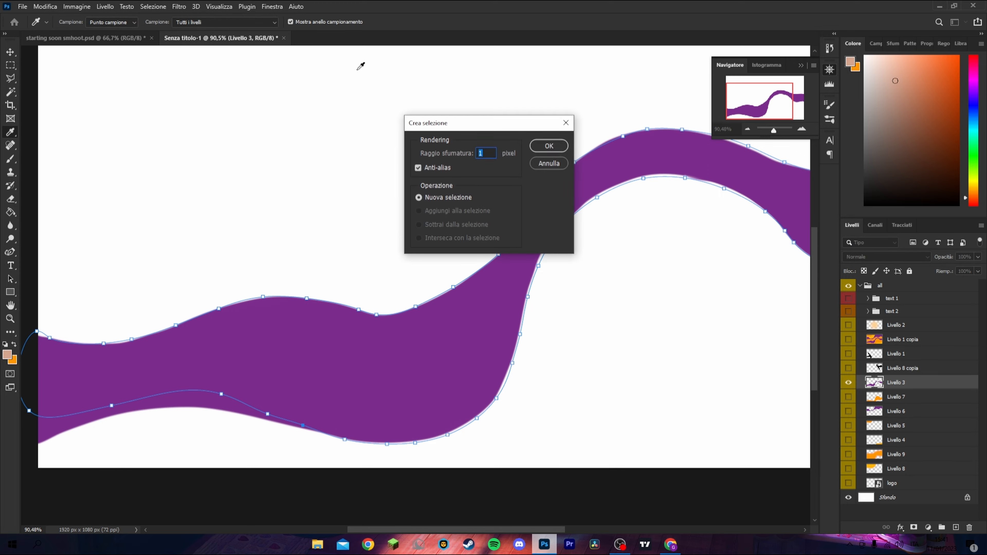
pyautogui.press('Return')
pyautogui.click(7, 354)
pyautogui.click(106, 366)
pyautogui.press('Return')
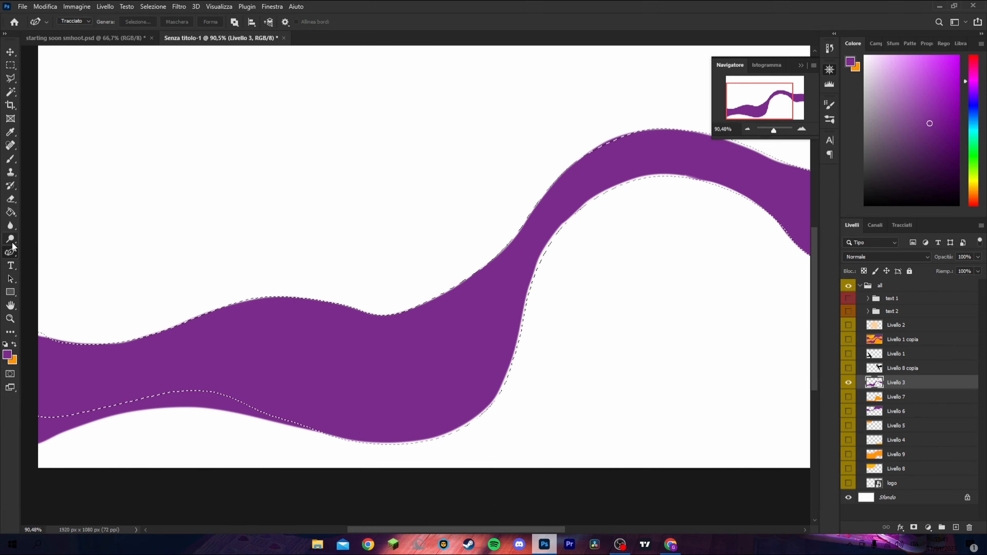
# Paint purple along the wave's edges inside the selection with a soft brush at 100% opacity, and deselect.
pyautogui.click(11, 159)
pyautogui.click(75, 22)
pyautogui.moveTo(93, 56); pyautogui.dragTo(103, 56)
pyautogui.moveTo(241, 22); pyautogui.dragTo(273, 33)
pyautogui.moveTo(56, 346)
pyautogui.mouseDown()
pyautogui.moveTo(283, 291)
pyautogui.moveTo(432, 282)
pyautogui.moveTo(578, 168)
pyautogui.moveTo(677, 135)
pyautogui.moveTo(807, 181)
pyautogui.moveTo(555, 220)
pyautogui.moveTo(497, 361)
pyautogui.moveTo(380, 440)
pyautogui.moveTo(162, 389)
pyautogui.moveTo(56, 412)
pyautogui.mouseUp()
pyautogui.moveTo(533, 529); pyautogui.dragTo(594, 530)
pyautogui.moveTo(587, 244); pyautogui.dragTo(695, 255)
pyautogui.press('w')
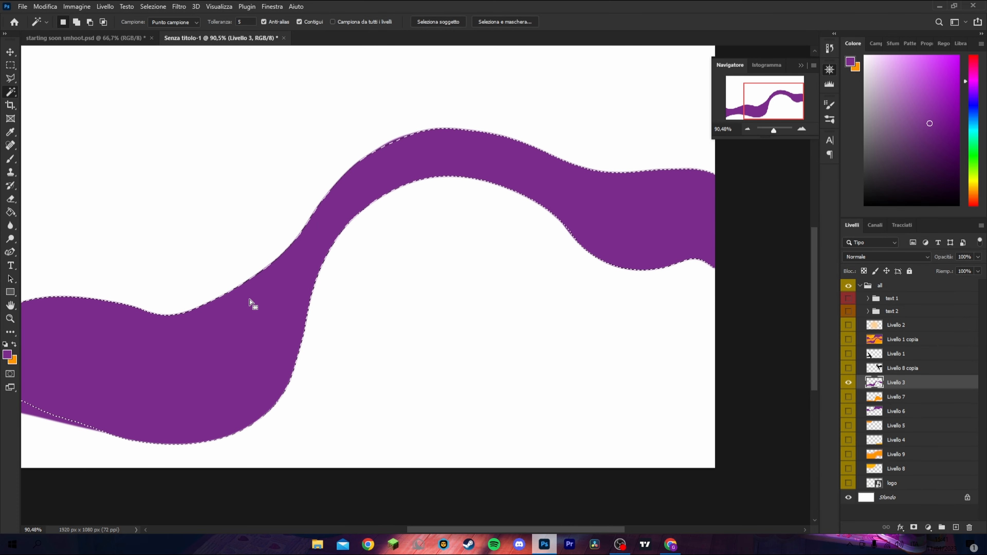
pyautogui.hotkey('ctrl', 'd')
pyautogui.moveTo(584, 529); pyautogui.dragTo(537, 529)
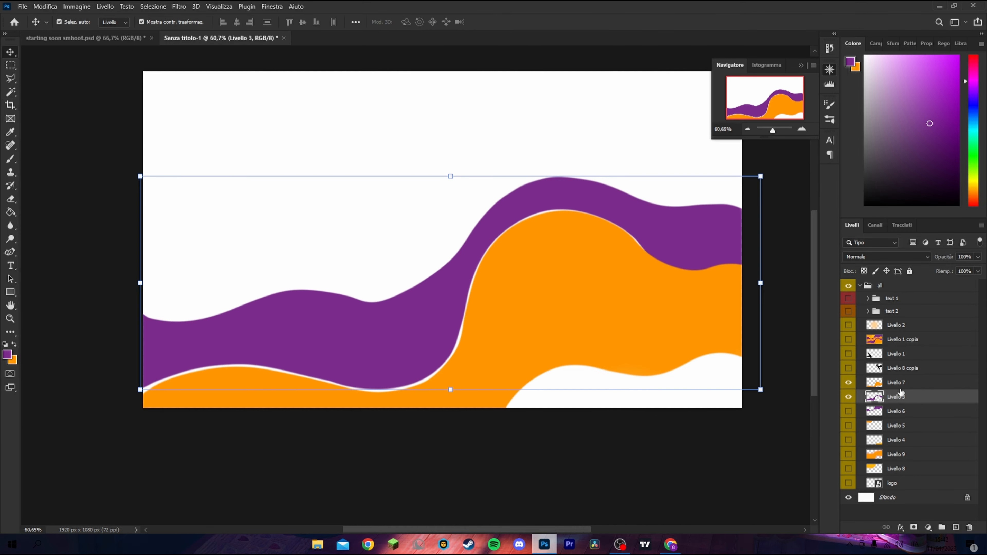
# Fill the white gap between the purple and orange waves with a purple brush stroke on Livello 3.
pyautogui.press('b')
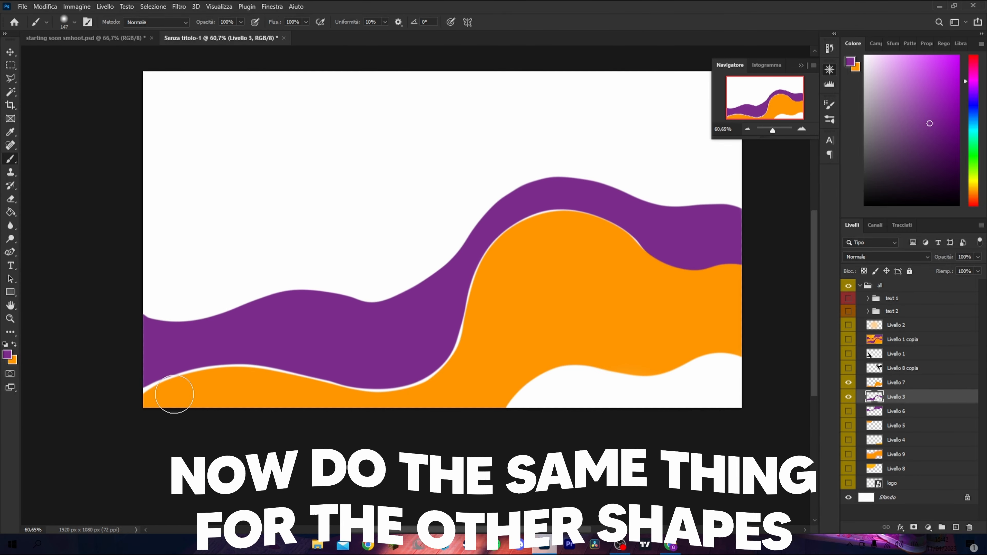
pyautogui.moveTo(144, 386)
pyautogui.mouseDown()
pyautogui.moveTo(263, 377)
pyautogui.moveTo(314, 387)
pyautogui.moveTo(274, 378)
pyautogui.moveTo(421, 376)
pyautogui.moveTo(468, 351)
pyautogui.moveTo(467, 308)
pyautogui.moveTo(488, 259)
pyautogui.moveTo(506, 242)
pyautogui.moveTo(538, 244)
pyautogui.moveTo(548, 224)
pyautogui.moveTo(535, 214)
pyautogui.moveTo(585, 220)
pyautogui.moveTo(635, 252)
pyautogui.moveTo(723, 263)
pyautogui.mouseUp()
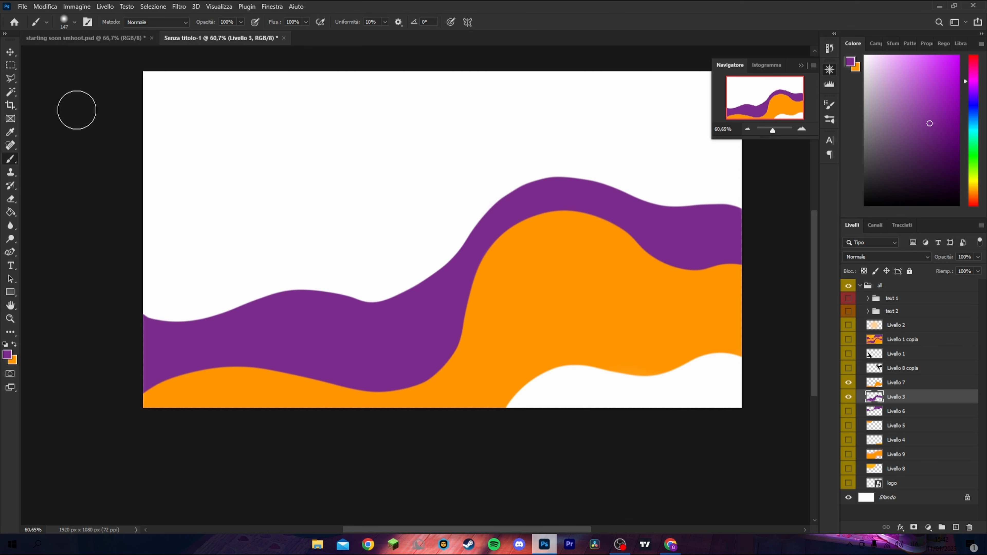
pyautogui.click(9, 54)
pyautogui.click(90, 126)
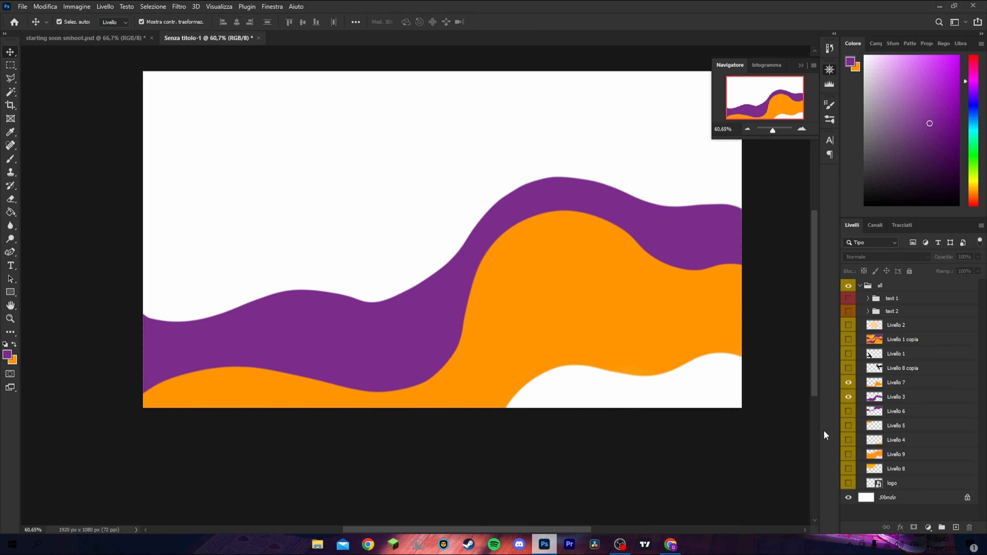
# Show the layers Livello 4, Livello 9 and Livello 6, and collapse the Navigator.
pyautogui.click(849, 440)
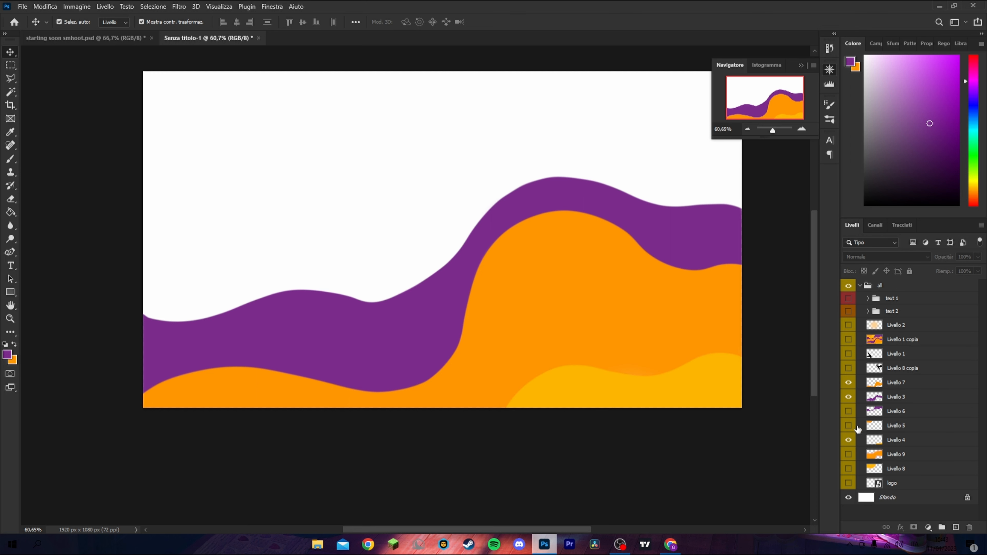
pyautogui.click(849, 411)
pyautogui.click(849, 454)
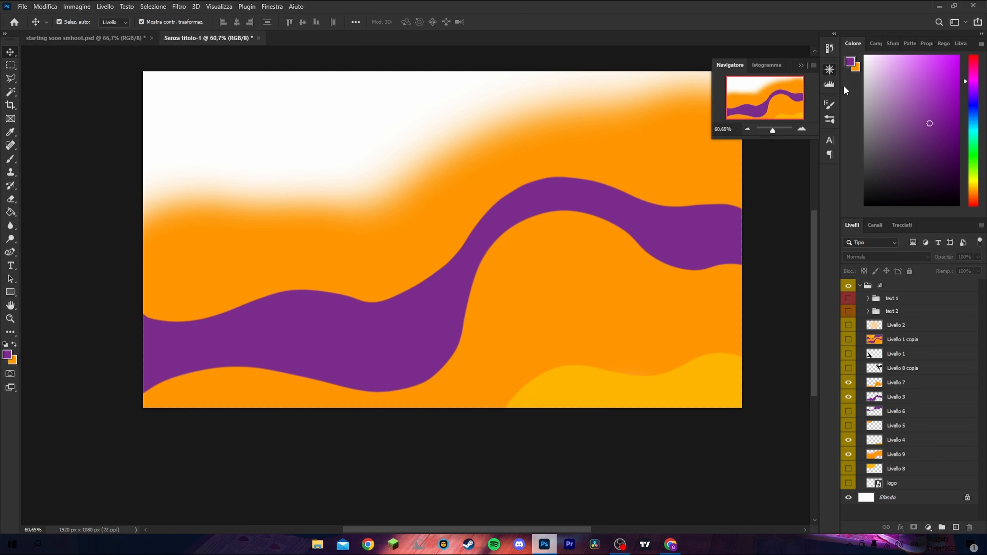
pyautogui.click(829, 70)
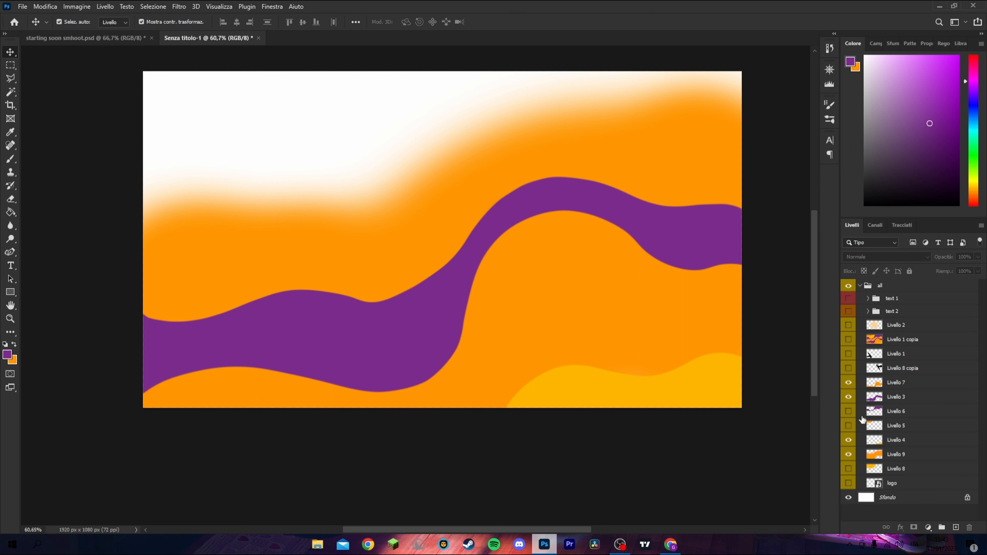
pyautogui.click(849, 412)
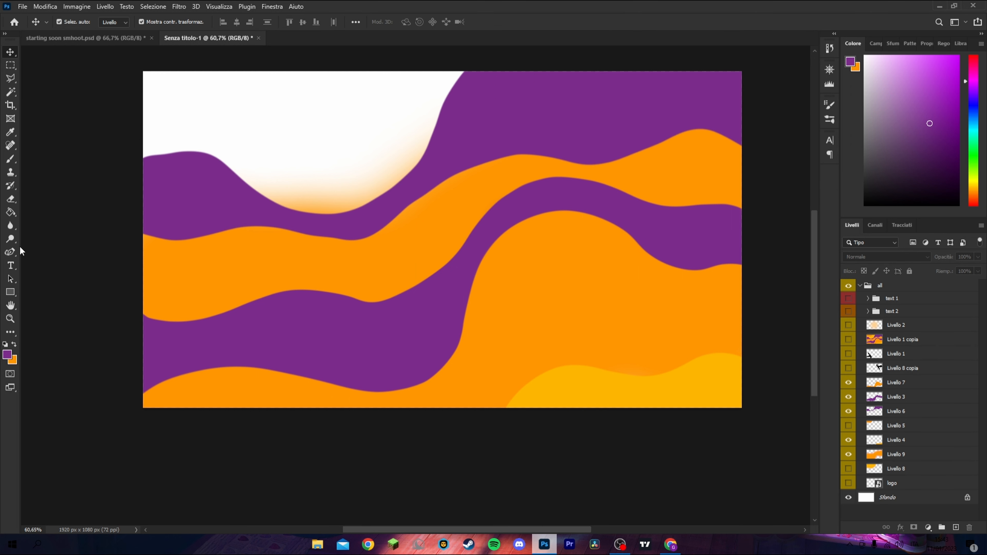
# Trace the lower edge of the upper purple wave with the Curvature Pen, starting outside the canvas's left border.
pyautogui.press('p')
pyautogui.click(827, 71)
pyautogui.moveTo(774, 129); pyautogui.dragTo(774, 130)
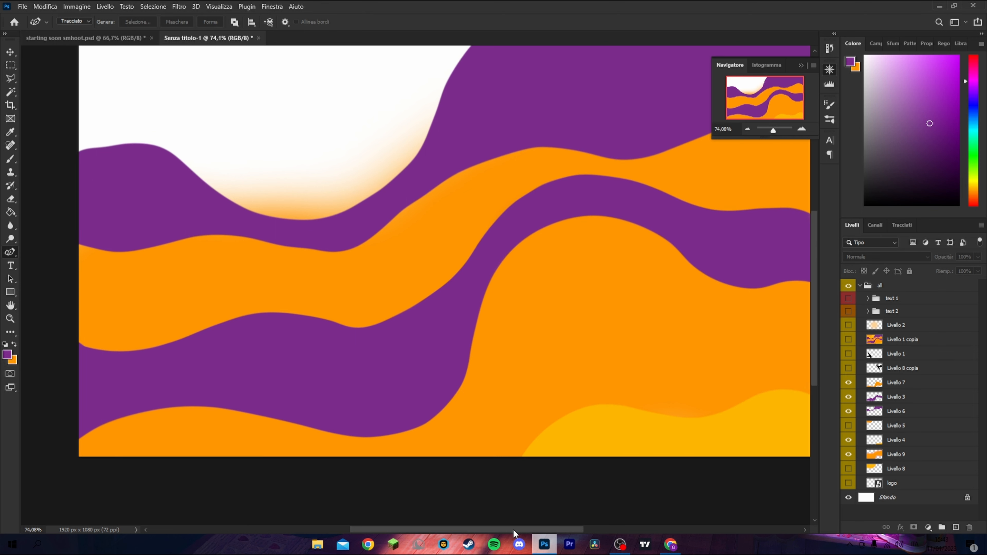
pyautogui.moveTo(513, 529); pyautogui.dragTo(500, 530)
pyautogui.click(103, 236)
pyautogui.click(143, 250)
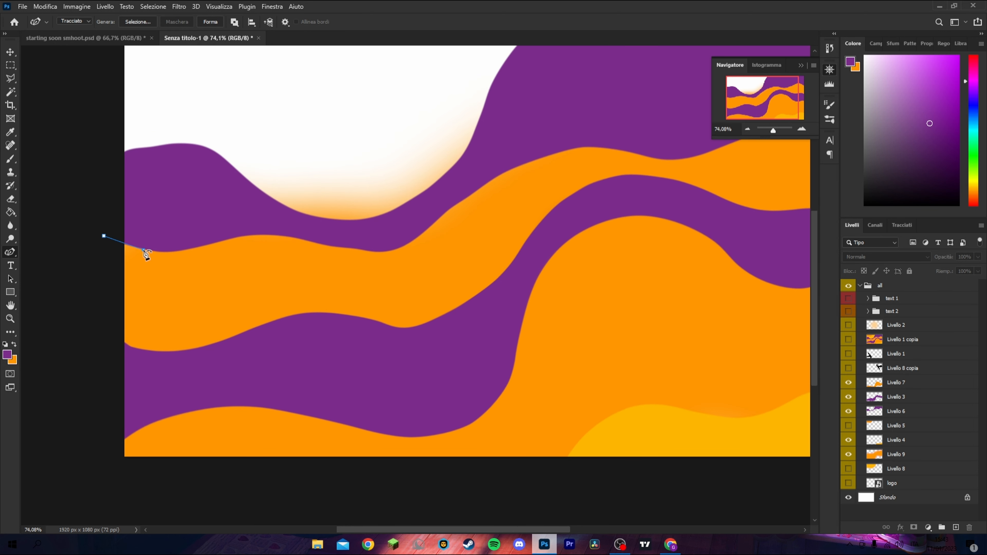
pyautogui.click(166, 253)
pyautogui.click(234, 239)
pyautogui.click(268, 236)
pyautogui.click(666, 160)
pyautogui.click(707, 157)
pyautogui.moveTo(785, 112); pyautogui.dragTo(792, 118)
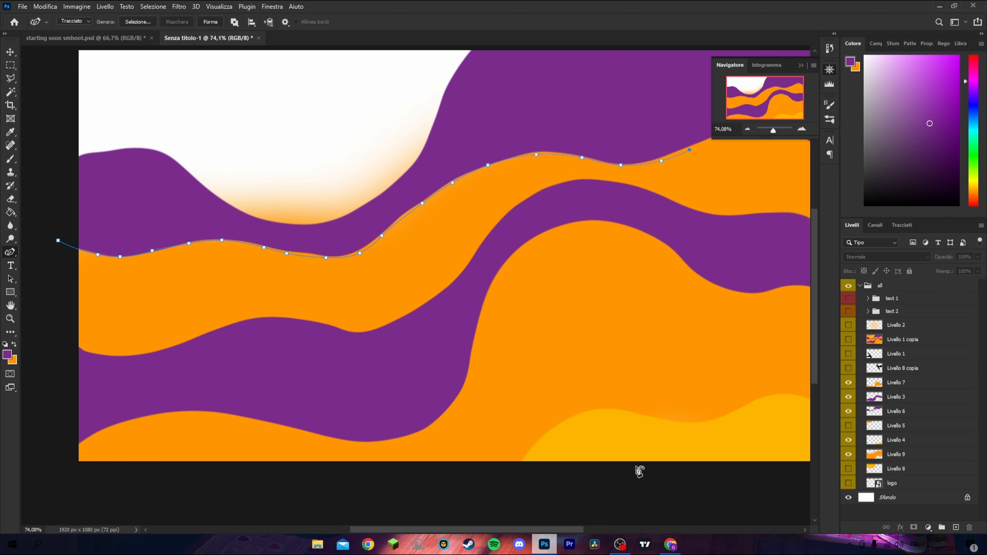
# Continue the path along the wave's lower edge past the canvas's right border, refining the anchor points on the slope.
pyautogui.moveTo(563, 531); pyautogui.dragTo(607, 531)
pyautogui.scroll(2, 612, 356)
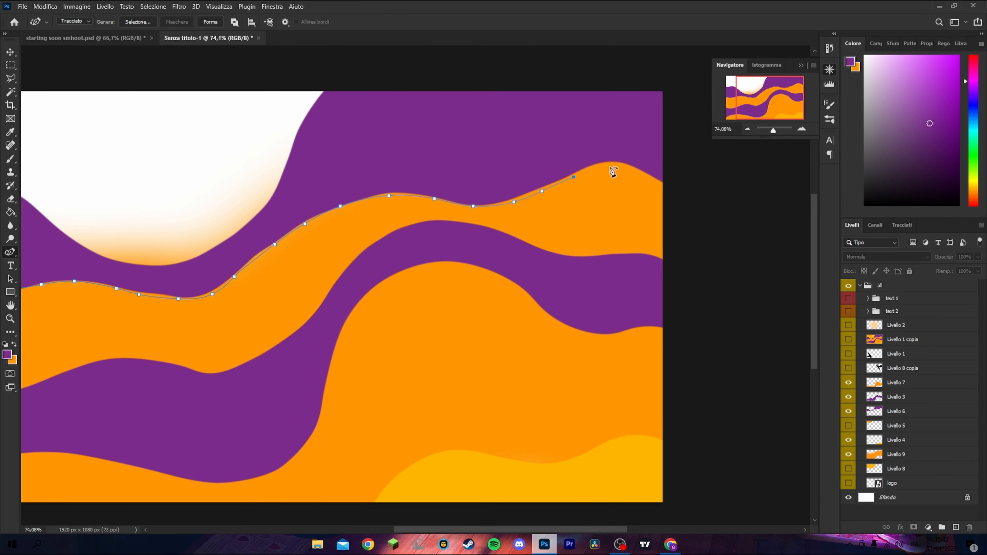
pyautogui.click(663, 185)
pyautogui.click(306, 223)
pyautogui.moveTo(235, 277); pyautogui.dragTo(240, 274)
pyautogui.moveTo(527, 530)
pyautogui.mouseDown()
pyautogui.moveTo(499, 521)
pyautogui.moveTo(525, 518)
pyautogui.mouseUp()
pyautogui.click(723, 184)
pyautogui.click(733, 162)
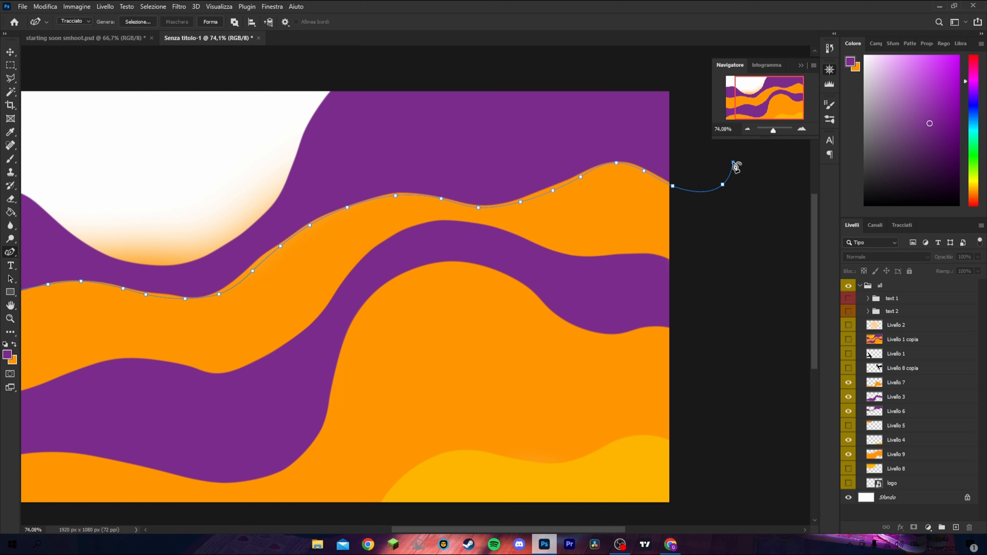
# Run the path back across the purple area to where the wave's upper edge meets the canvas top, and adjust the points there.
pyautogui.click(690, 124)
pyautogui.click(647, 110)
pyautogui.click(518, 116)
pyautogui.click(369, 84)
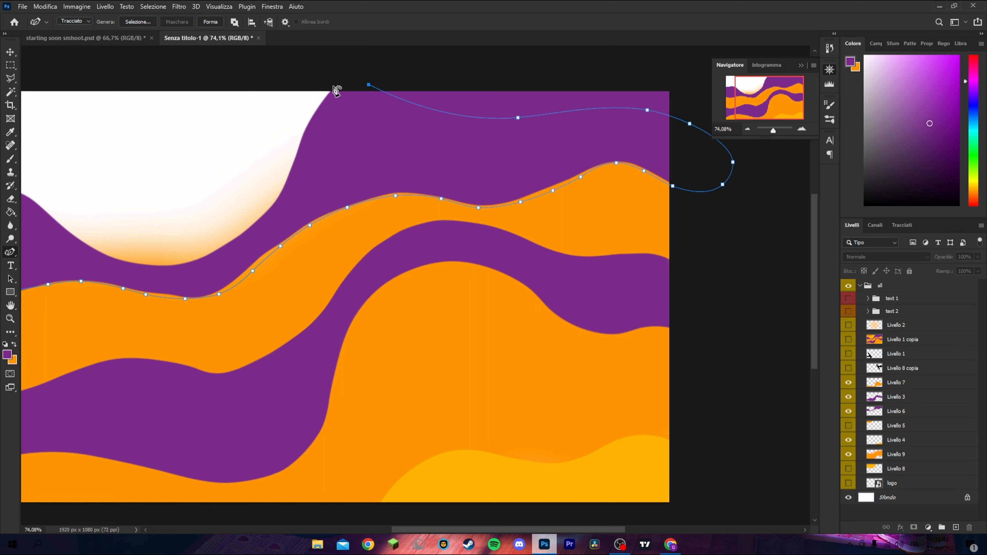
pyautogui.click(331, 91)
pyautogui.click(308, 123)
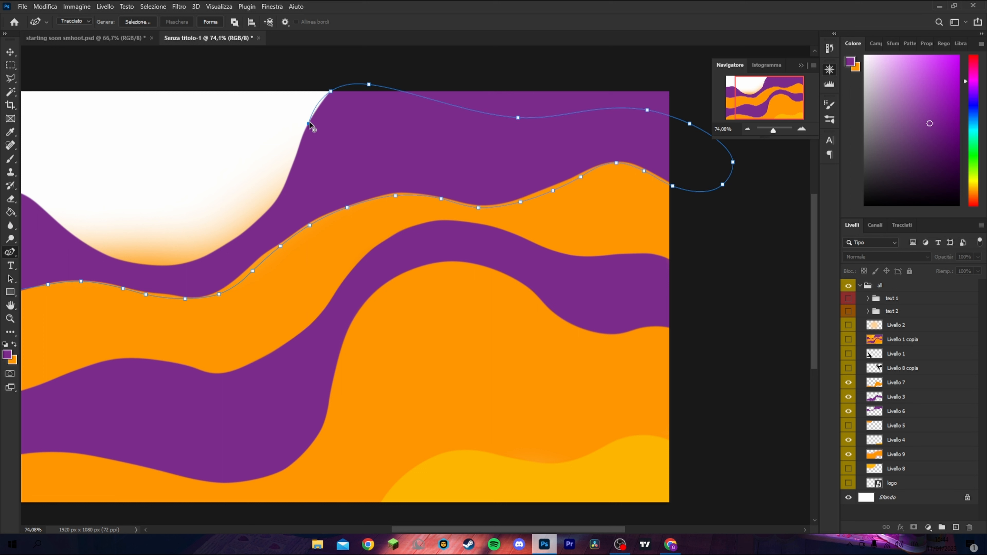
pyautogui.moveTo(308, 124); pyautogui.dragTo(306, 128)
pyautogui.moveTo(338, 89)
pyautogui.mouseDown()
pyautogui.moveTo(350, 84)
pyautogui.moveTo(323, 105)
pyautogui.moveTo(344, 82)
pyautogui.mouseUp()
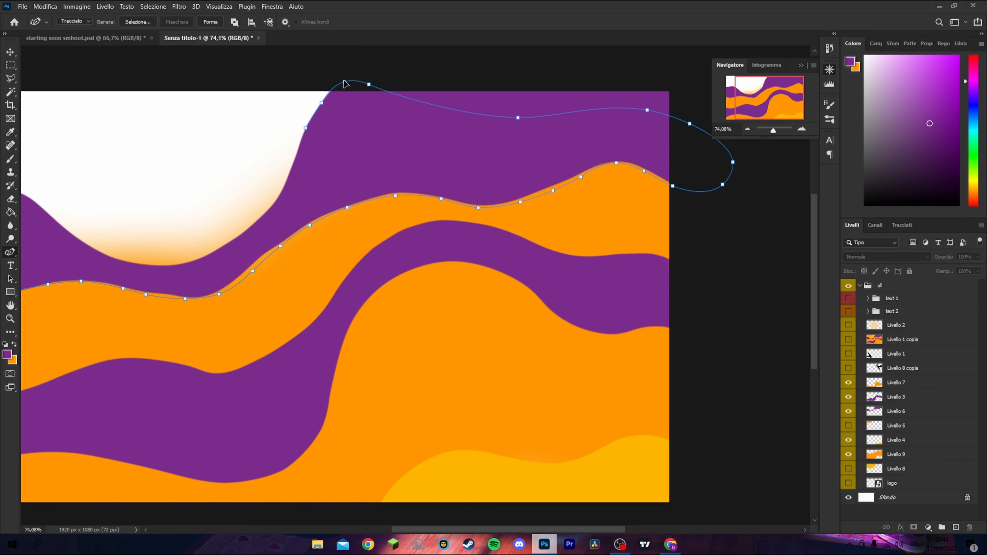
# Trace the upper purple wave's upper edge around the white hollow to the left border and close the path.
pyautogui.click(296, 155)
pyautogui.click(279, 192)
pyautogui.click(262, 215)
pyautogui.click(240, 232)
pyautogui.click(210, 251)
pyautogui.click(194, 257)
pyautogui.click(166, 262)
pyautogui.click(129, 257)
pyautogui.moveTo(451, 530); pyautogui.dragTo(388, 530)
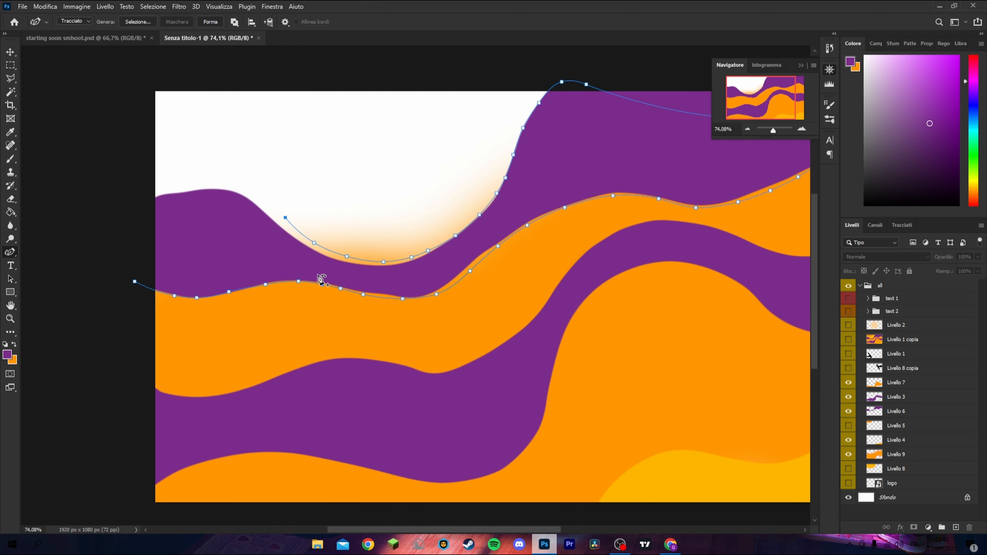
pyautogui.click(257, 201)
pyautogui.click(212, 184)
pyautogui.click(176, 188)
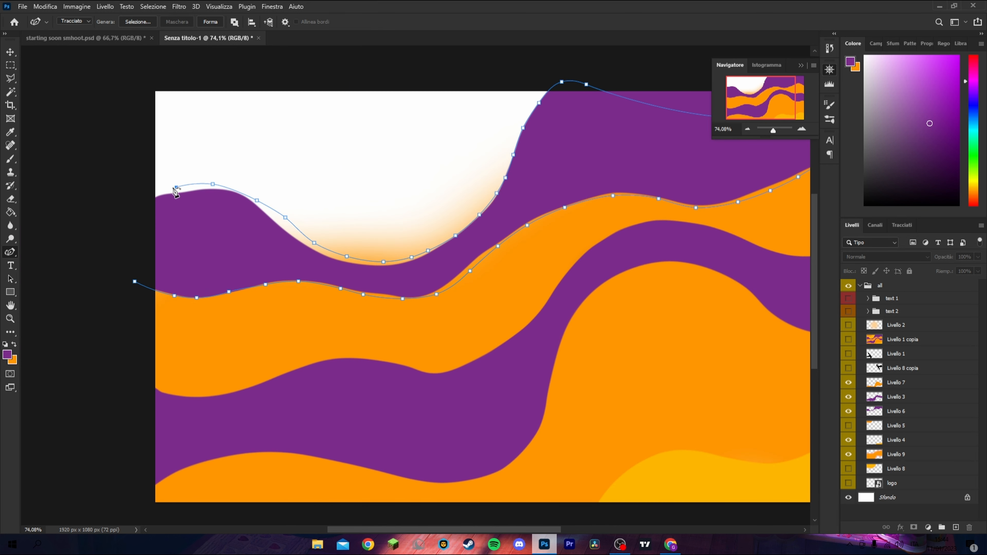
pyautogui.click(138, 194)
pyautogui.click(134, 282)
# Reposition the anchor points along the left part of the wave's upper edge to follow its contour more closely.
pyautogui.moveTo(178, 187); pyautogui.dragTo(173, 183)
pyautogui.moveTo(410, 260); pyautogui.dragTo(345, 258)
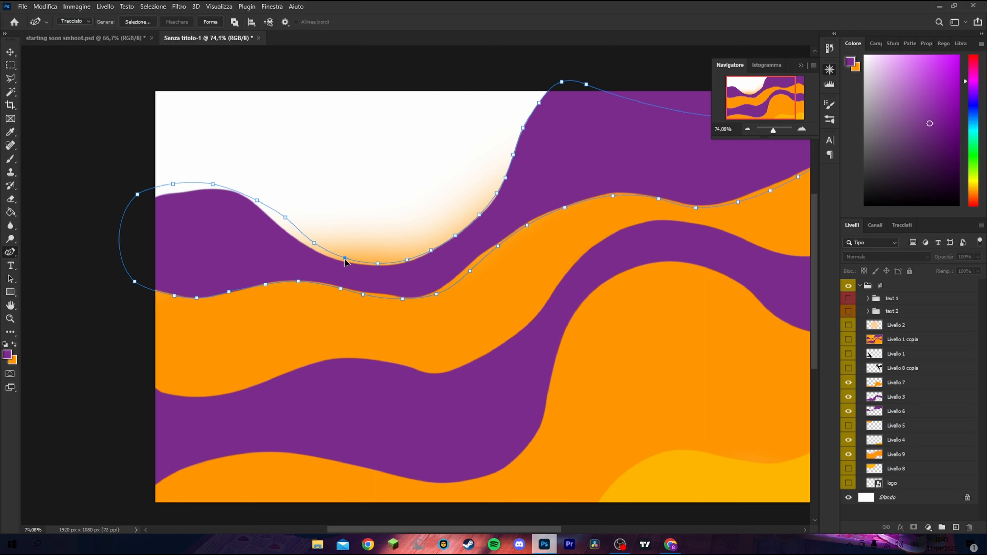
pyautogui.keyDown('ctrl'); pyautogui.click(314, 244); pyautogui.keyUp('ctrl')
pyautogui.moveTo(314, 243); pyautogui.dragTo(255, 199)
pyautogui.hotkey('ctrl', 'z')
pyautogui.moveTo(214, 187); pyautogui.dragTo(147, 199)
pyautogui.click(174, 184)
pyautogui.click(171, 188)
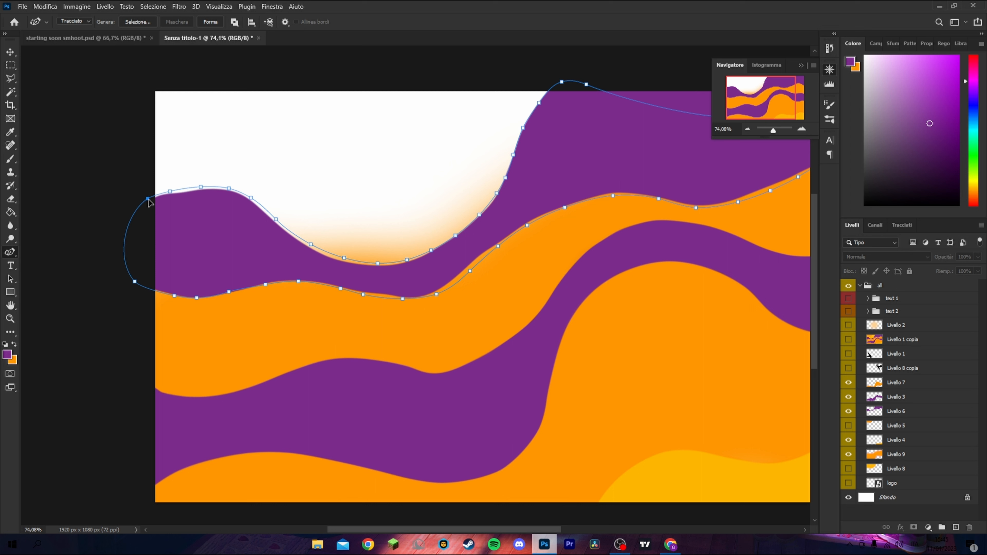
# Turn the path into a selection with a 1-pixel feather and repaint the upper wave's edges purple on Livello 6, leaving nothing selected.
pyautogui.click(137, 21)
pyautogui.click(548, 147)
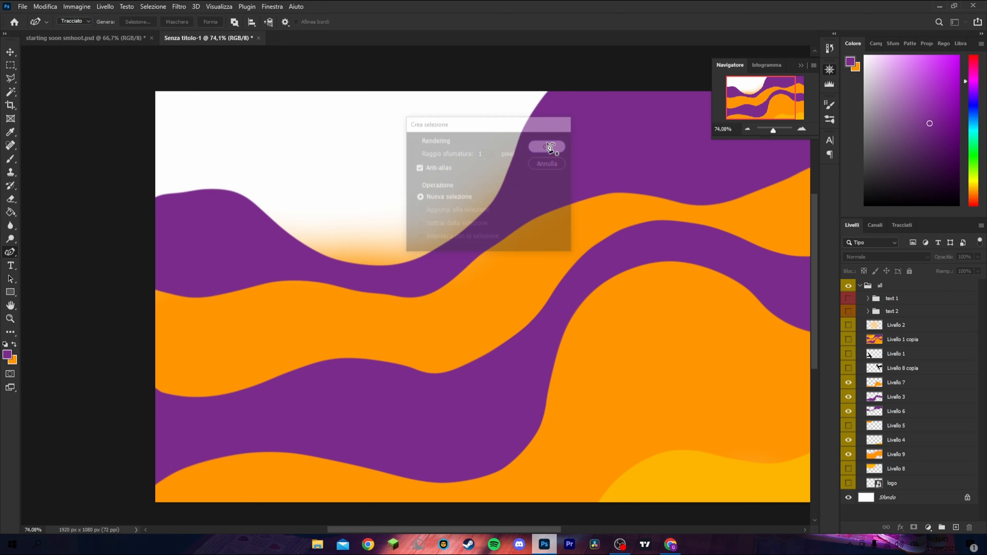
pyautogui.press('b')
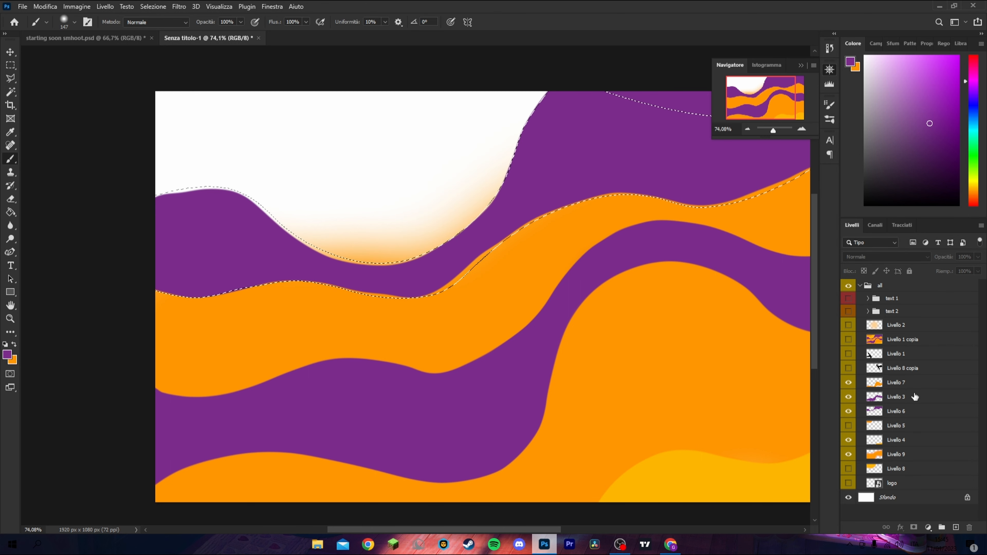
pyautogui.click(918, 411)
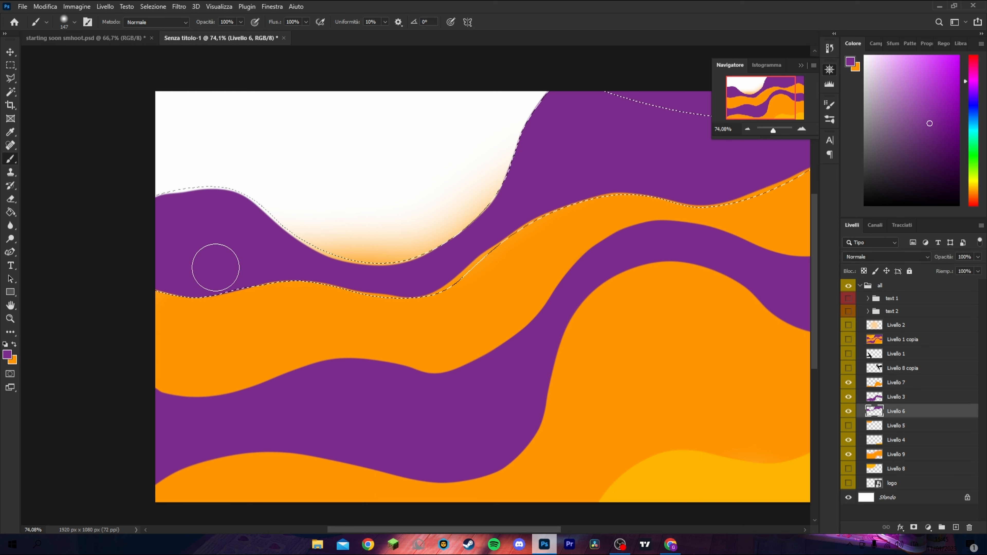
pyautogui.moveTo(156, 196)
pyautogui.mouseDown()
pyautogui.moveTo(216, 196)
pyautogui.moveTo(382, 262)
pyautogui.moveTo(458, 222)
pyautogui.moveTo(542, 132)
pyautogui.moveTo(560, 97)
pyautogui.moveTo(569, 169)
pyautogui.moveTo(603, 181)
pyautogui.moveTo(458, 250)
pyautogui.moveTo(447, 279)
pyautogui.moveTo(357, 296)
pyautogui.moveTo(177, 287)
pyautogui.moveTo(300, 272)
pyautogui.moveTo(569, 198)
pyautogui.moveTo(620, 189)
pyautogui.moveTo(714, 199)
pyautogui.moveTo(806, 174)
pyautogui.mouseUp()
pyautogui.moveTo(453, 529); pyautogui.dragTo(506, 531)
pyautogui.scroll(1, 637, 381)
pyautogui.moveTo(621, 212)
pyautogui.mouseDown()
pyautogui.moveTo(666, 202)
pyautogui.moveTo(716, 213)
pyautogui.mouseUp()
pyautogui.press('w')
pyautogui.hotkey('ctrl', 'd')
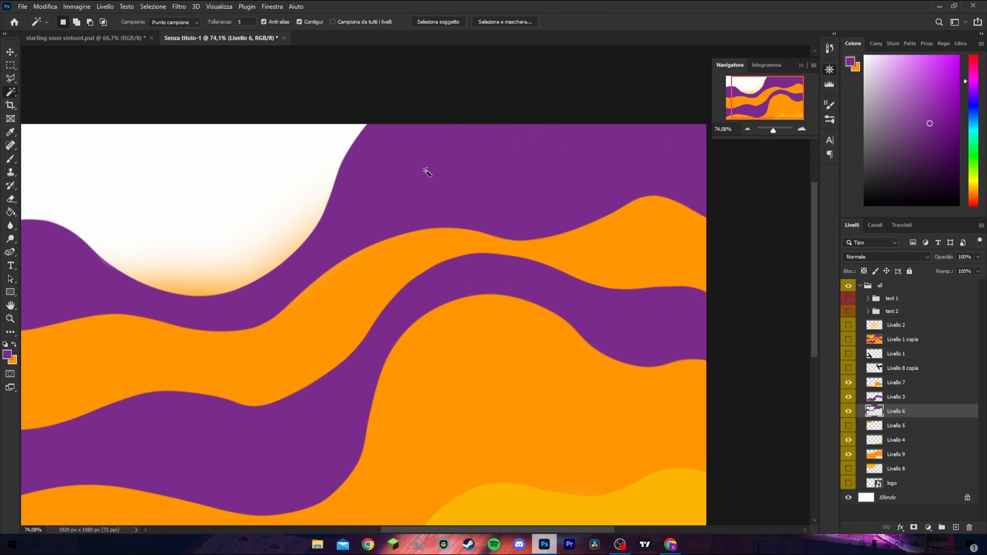
# Show Livello 5 and nudge its orange corner shape slightly to the left.
pyautogui.moveTo(532, 530); pyautogui.dragTo(463, 532)
pyautogui.click(847, 427)
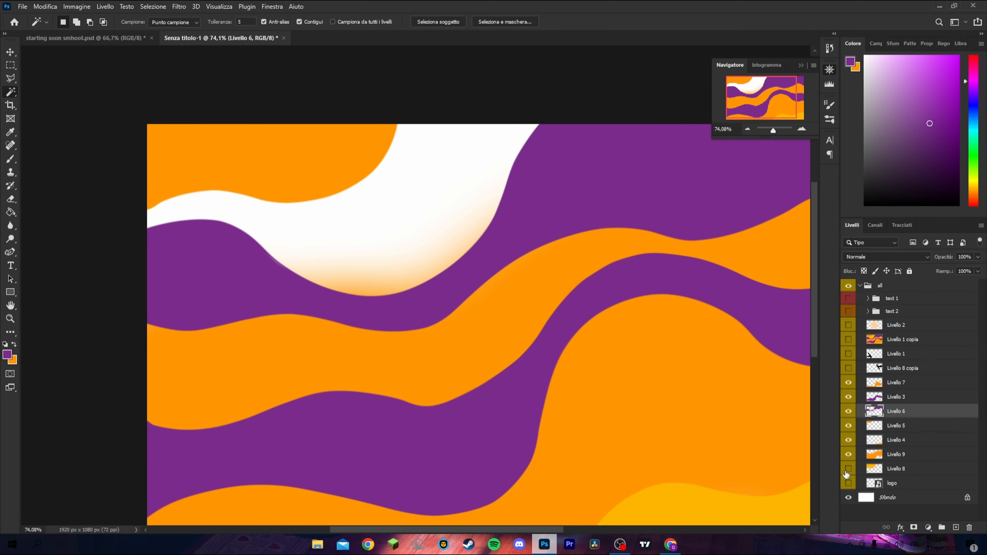
pyautogui.click(10, 51)
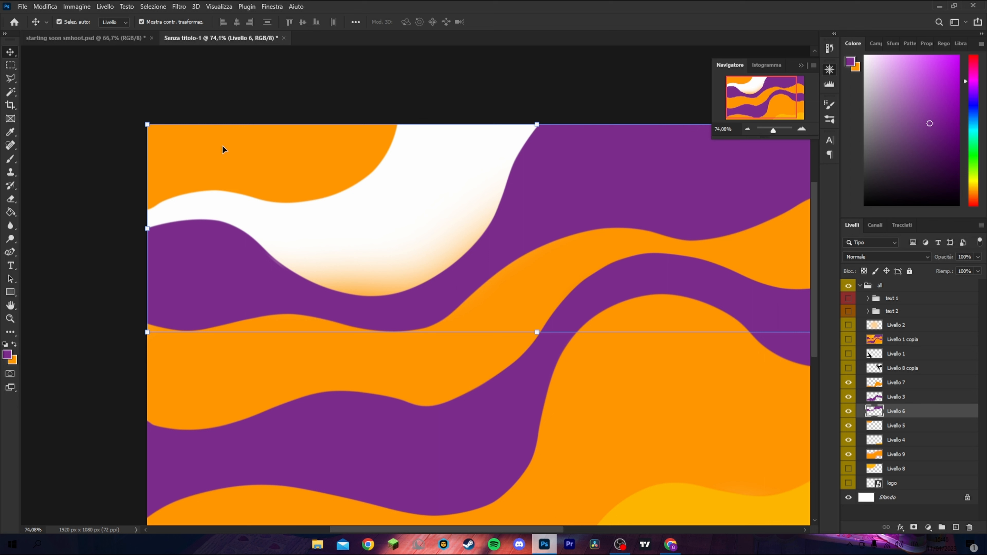
pyautogui.click(285, 160)
pyautogui.press('Left')
pyautogui.press('Left')
pyautogui.press('Left')
pyautogui.press('Left')
pyautogui.press('Left')
pyautogui.press('Left')
pyautogui.press('Left')
pyautogui.press('Left')
pyautogui.press('Left')
pyautogui.press('Left')
pyautogui.press('Left')
pyautogui.press('Left')
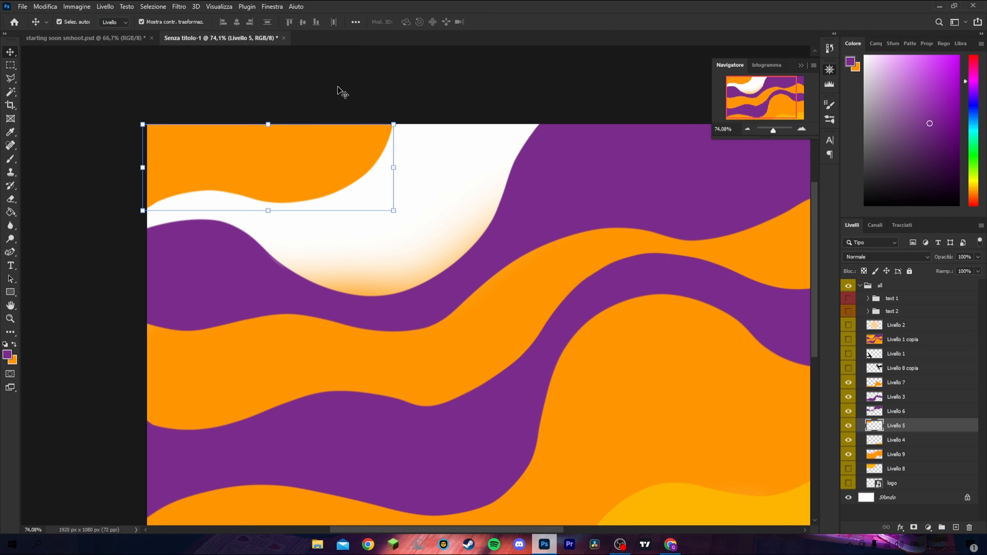
pyautogui.click(383, 81)
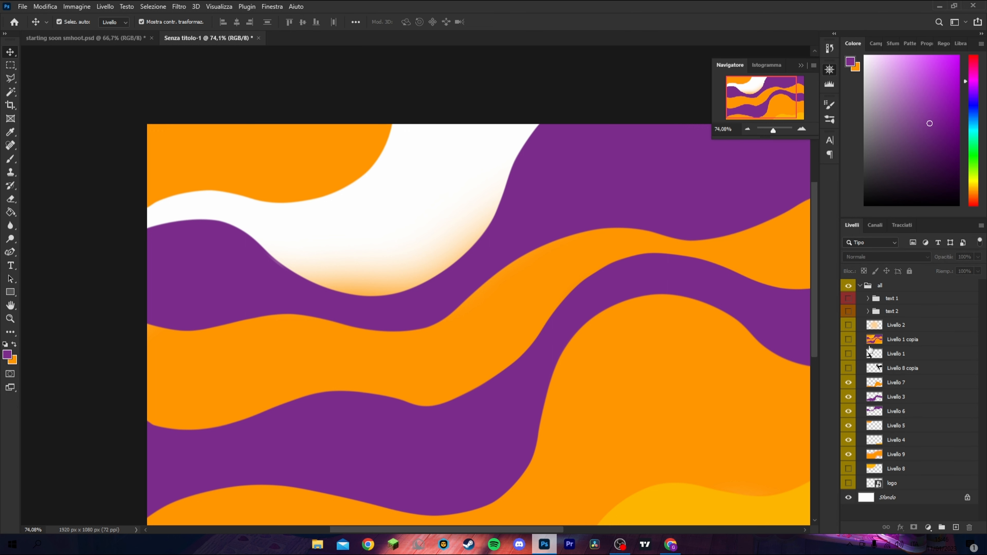
# Show the yellow-orange Livello 8 layer behind the waves.
pyautogui.click(849, 469)
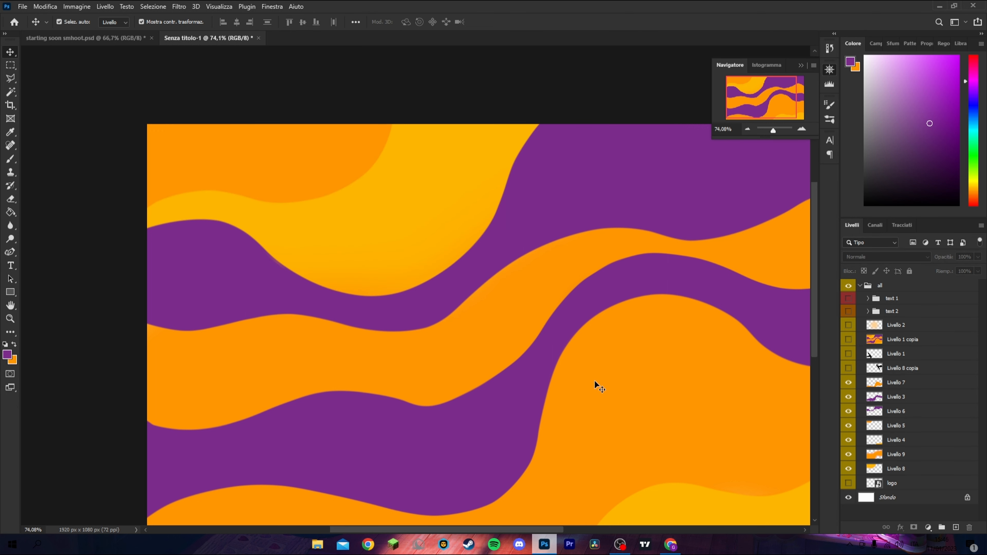
pyautogui.scroll(-2, 431, 325)
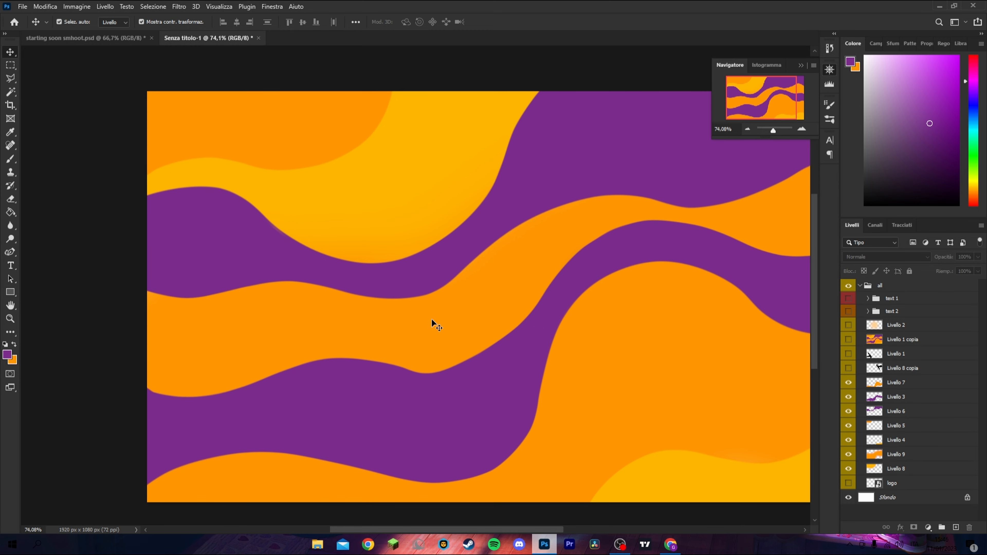
# Bring the whole canvas into view and collapse the floating Navigator.
pyautogui.moveTo(524, 529); pyautogui.dragTo(551, 529)
pyautogui.scroll(-1, 480, 297)
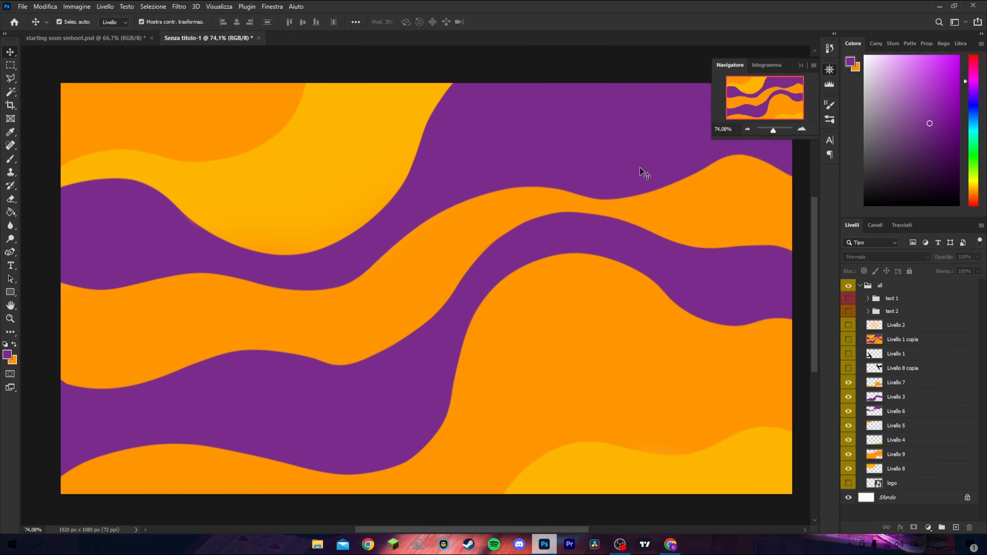
pyautogui.click(828, 69)
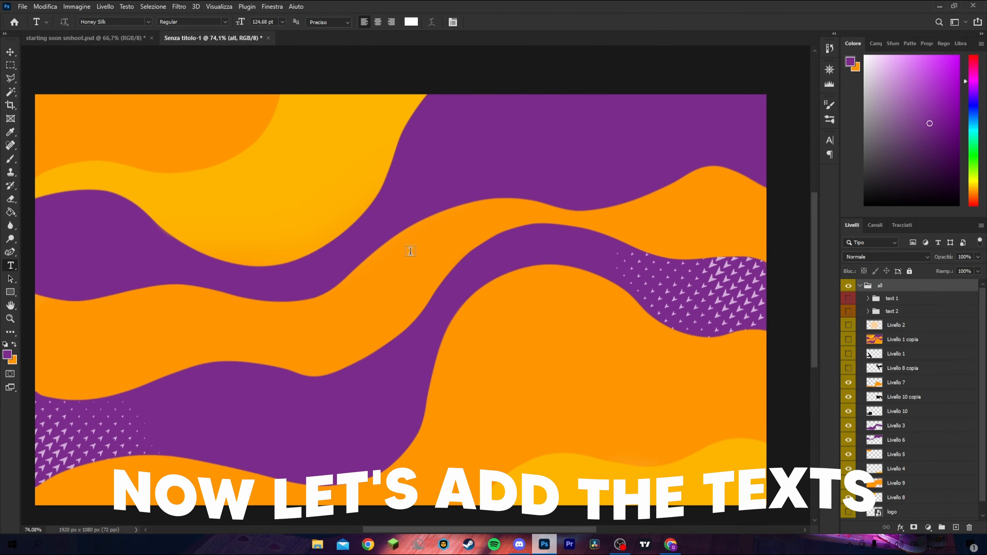
# Add two white 48 pt Honey Silk text layers reading "starting" and, just below it, "soon".
pyautogui.click(312, 255)
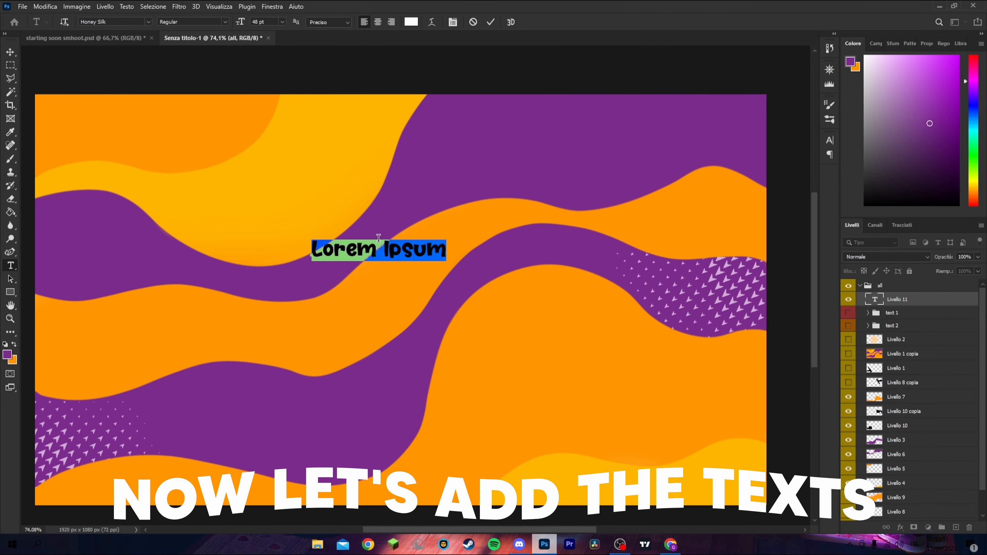
pyautogui.write('Starting')
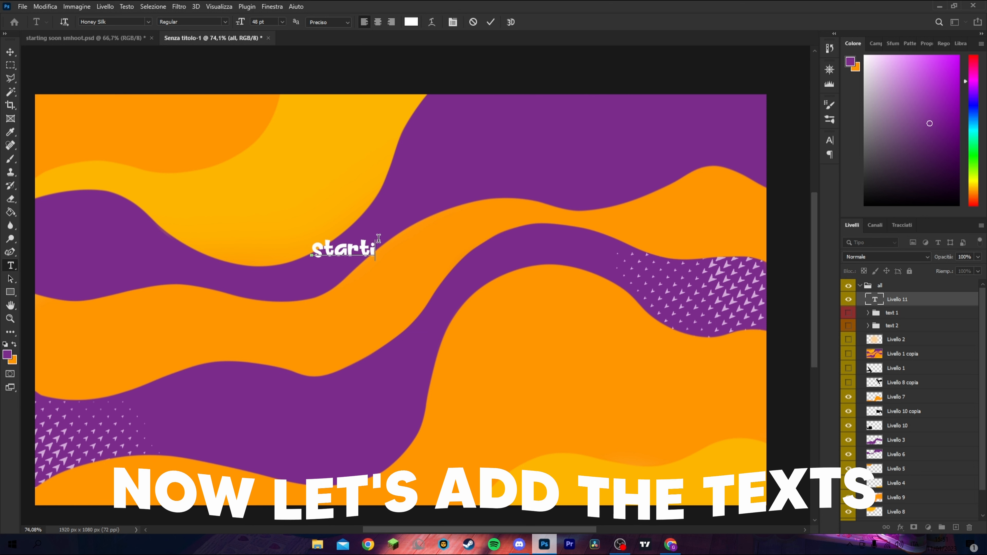
pyautogui.click(491, 21)
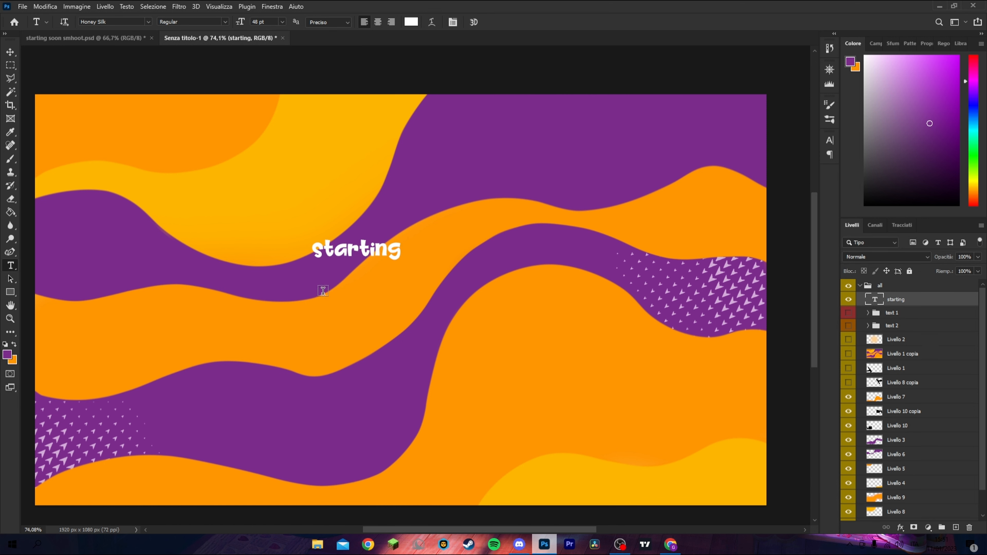
pyautogui.click(319, 294)
pyautogui.write('soon')
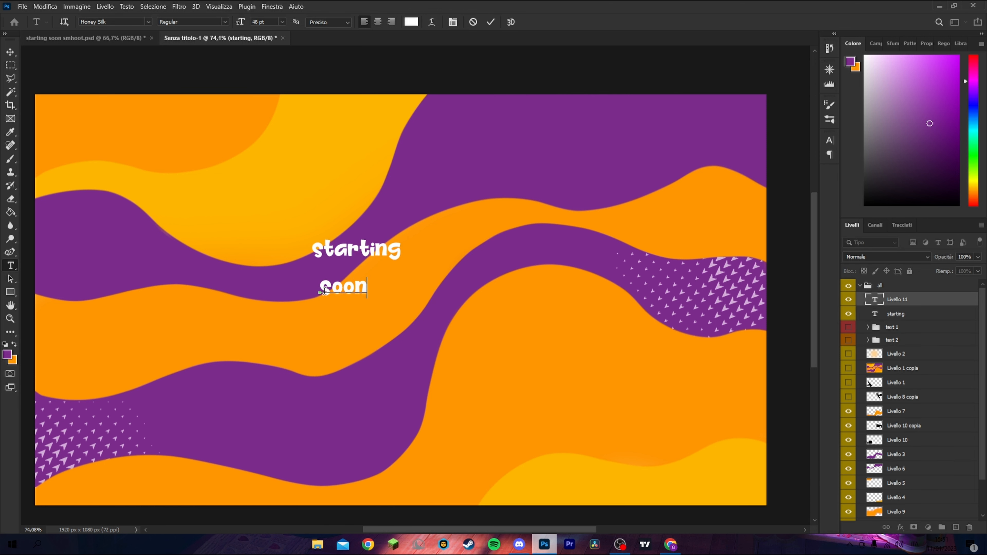
pyautogui.click(492, 22)
# Enlarge the "soon" text to about 193% and move it directly under "starting" so their widths match.
pyautogui.press('v')
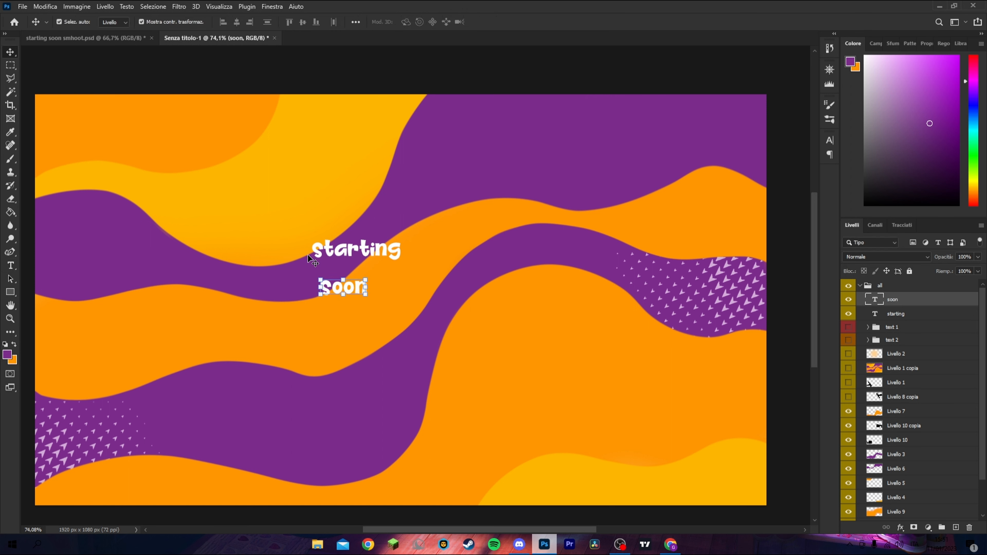
pyautogui.click(367, 288)
pyautogui.moveTo(410, 288); pyautogui.dragTo(348, 279)
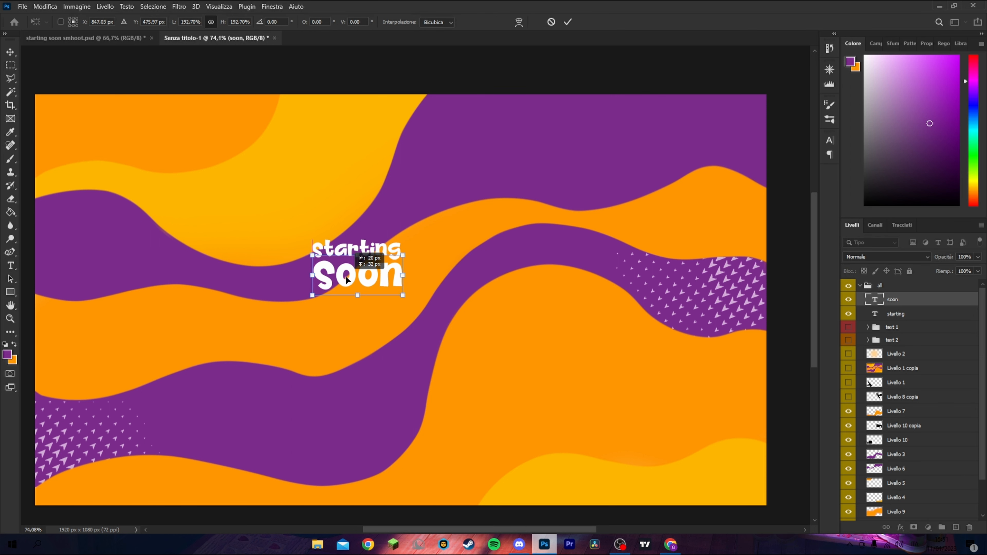
pyautogui.click(568, 23)
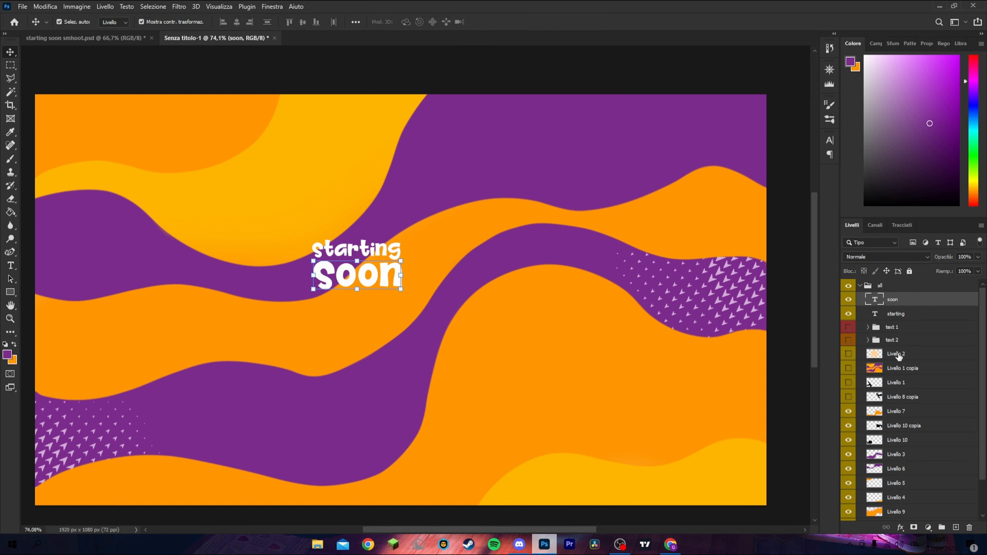
# Scale the "soon" and "starting" text layers together to about 494% and center them on the canvas at X 960, Y 540 px.
pyautogui.keyDown('shift'); pyautogui.click(902, 314); pyautogui.keyUp('shift')
pyautogui.hotkey('ctrl', 't')
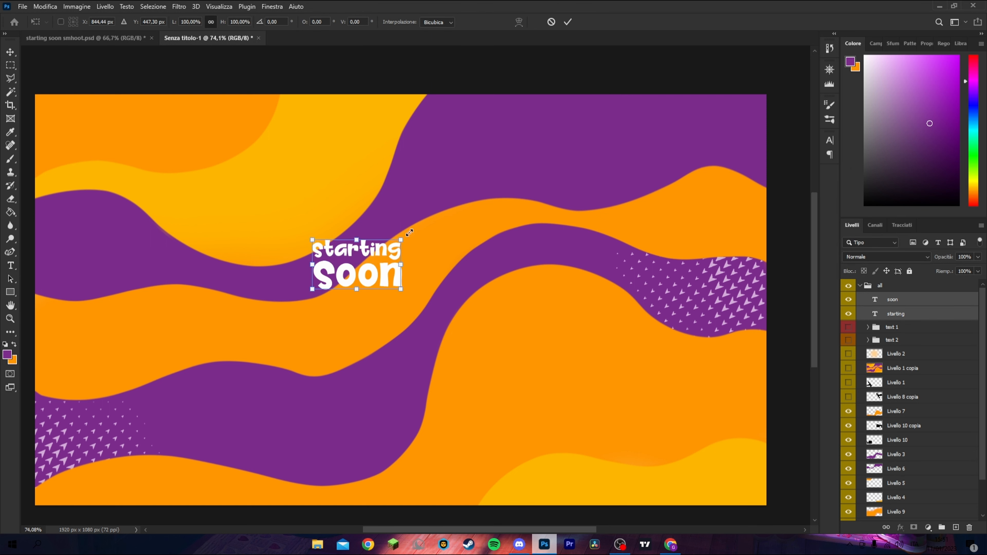
pyautogui.moveTo(402, 240); pyautogui.dragTo(581, 163)
pyautogui.moveTo(312, 289); pyautogui.dragTo(168, 344)
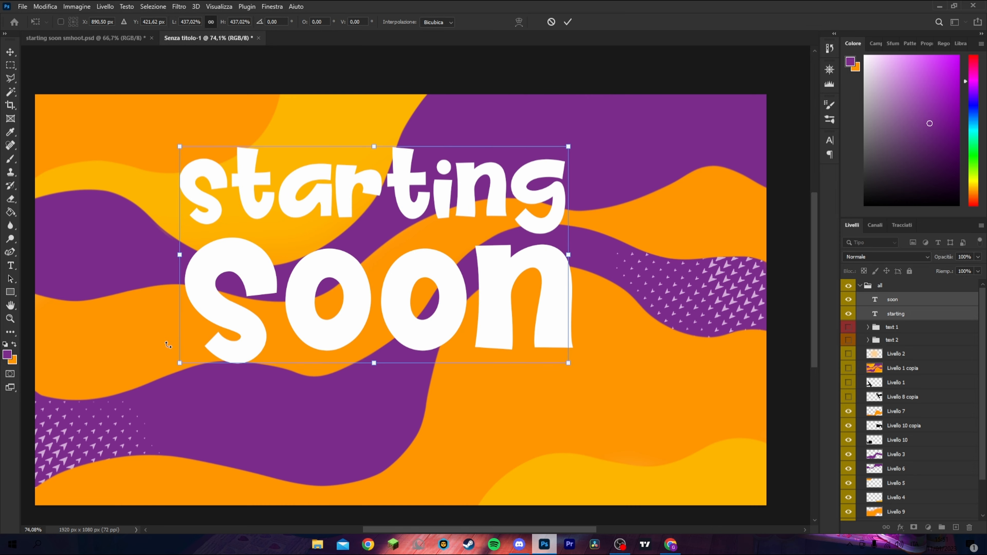
pyautogui.moveTo(351, 293); pyautogui.dragTo(375, 334)
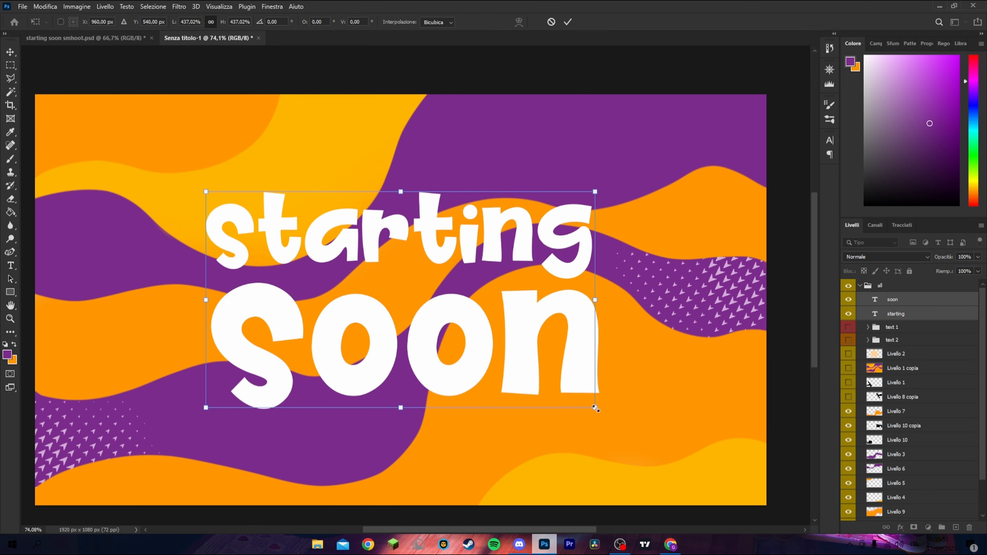
pyautogui.moveTo(596, 408); pyautogui.dragTo(588, 410)
pyautogui.moveTo(201, 188); pyautogui.dragTo(181, 177)
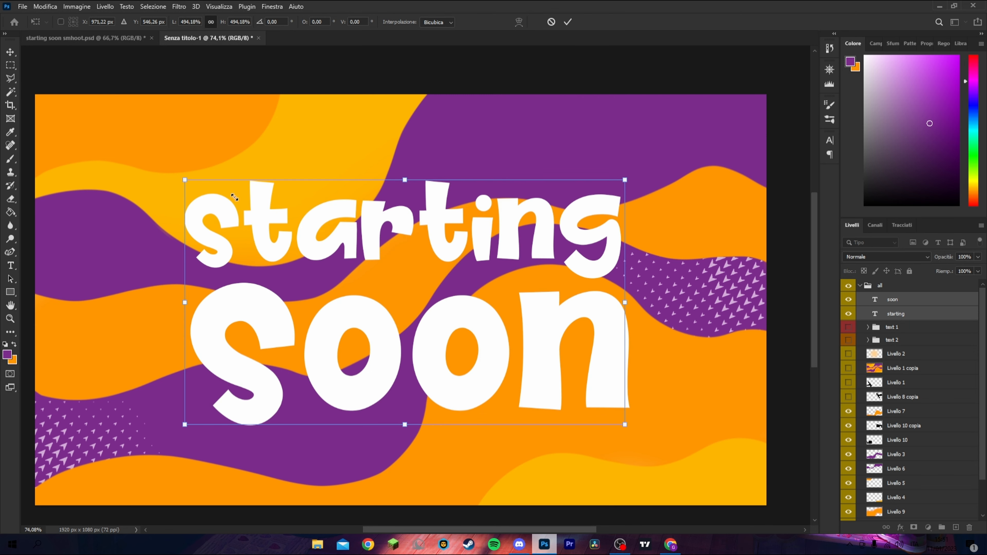
pyautogui.moveTo(373, 228); pyautogui.dragTo(369, 225)
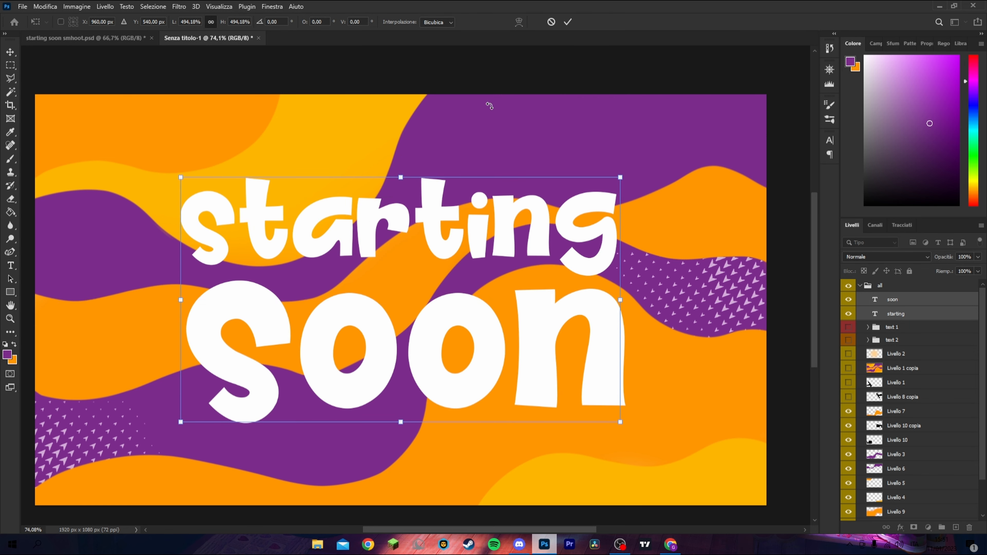
pyautogui.click(567, 22)
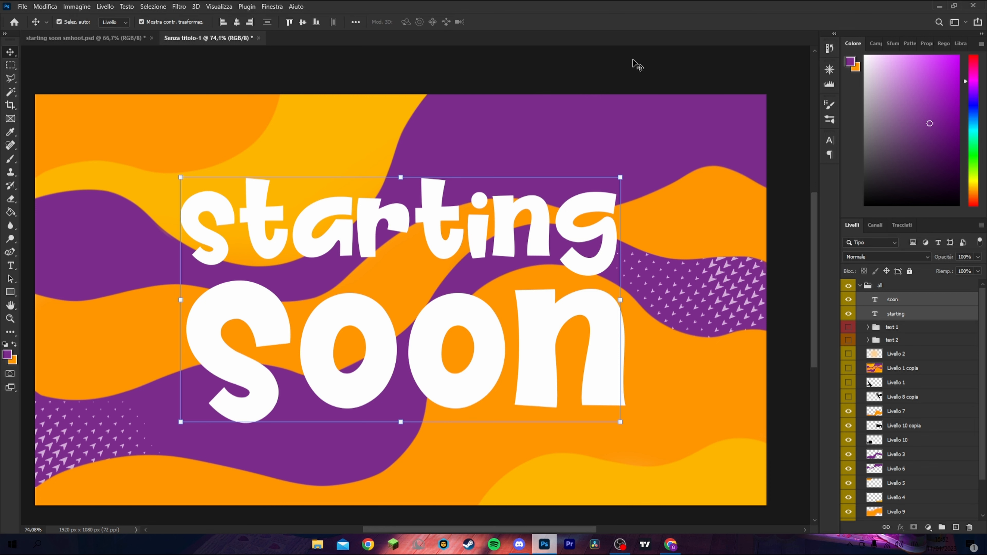
pyautogui.click(638, 65)
# Duplicate the "starting" text layer under its default copy name.
pyautogui.click(906, 327)
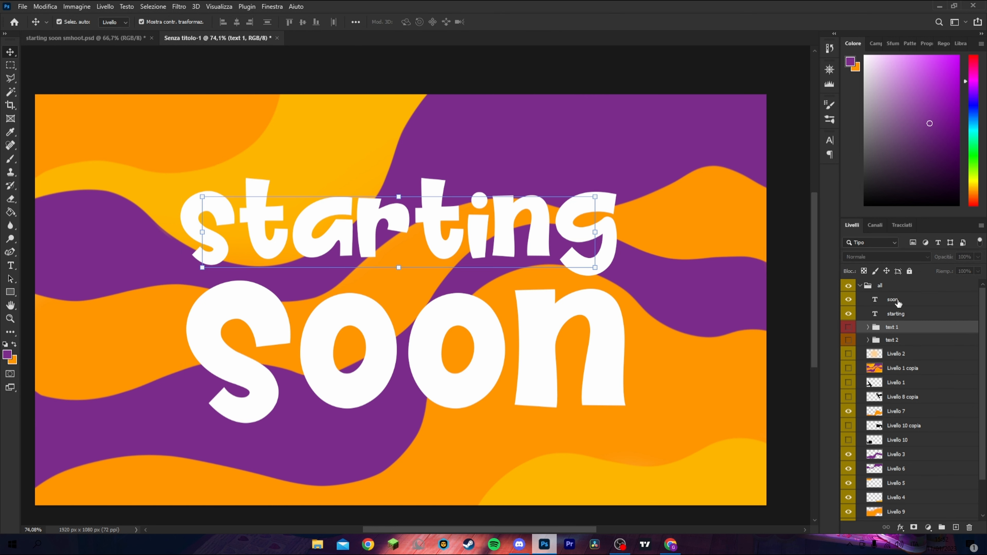
pyautogui.click(897, 314)
pyautogui.rightClick(902, 314)
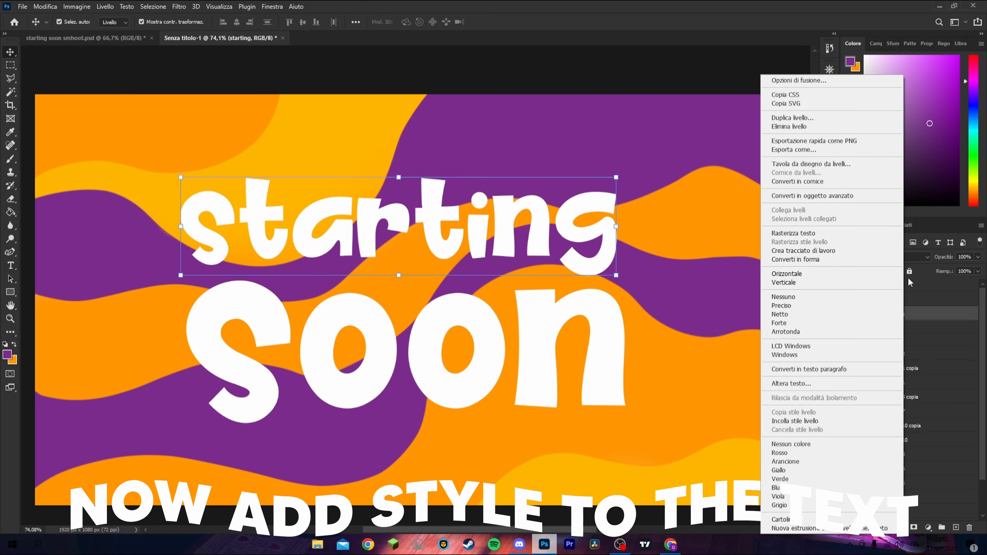
pyautogui.click(800, 118)
pyautogui.click(583, 149)
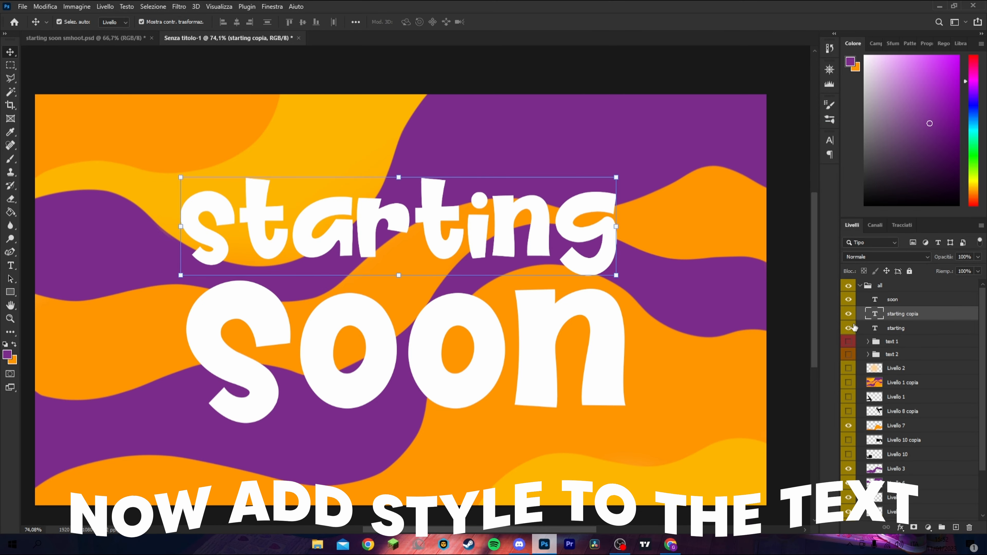
# Paste the copied layer style onto the duplicate "starting copia" layer.
pyautogui.rightClick(906, 314)
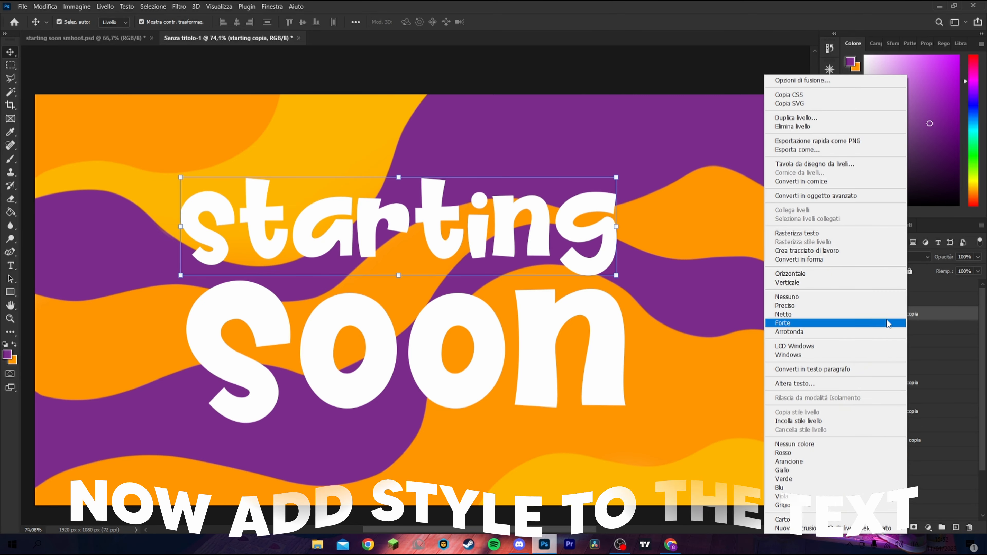
pyautogui.click(822, 421)
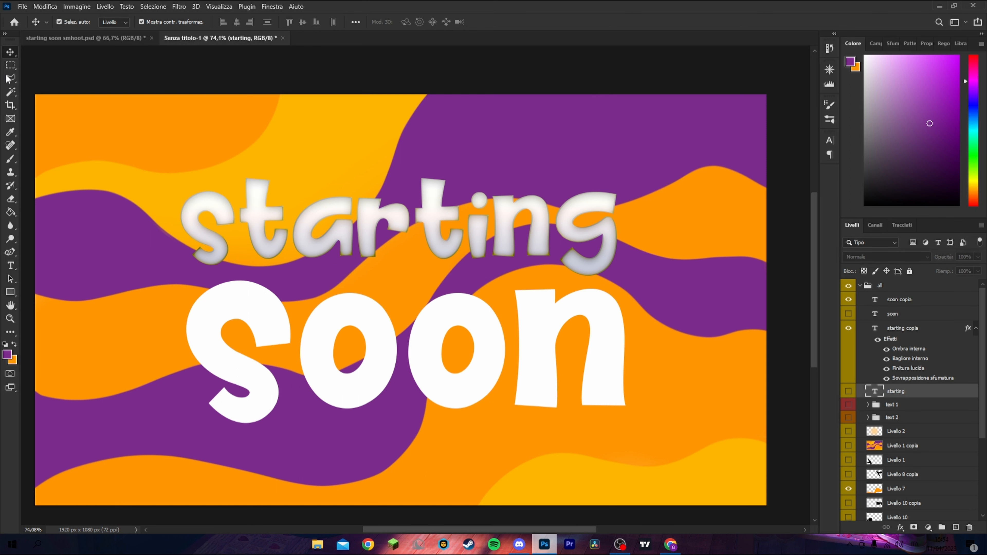
pyautogui.click(400, 220)
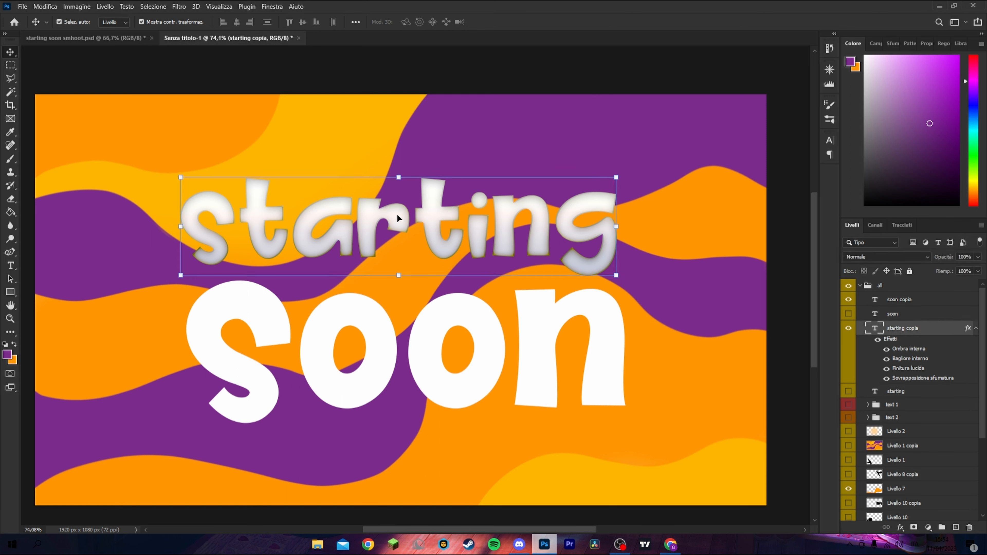
# Show the original "starting" layer and enlarge it to about 104.5% behind the styled copy.
pyautogui.click(875, 394)
pyautogui.click(848, 391)
pyautogui.moveTo(617, 178); pyautogui.dragTo(638, 173)
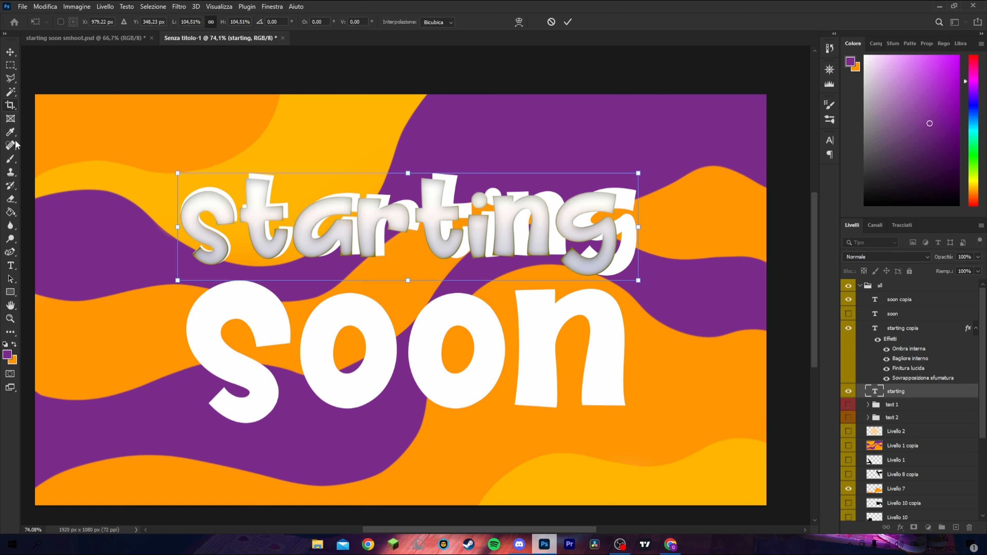
# Recolor the original "starting" text with the purple sampled from the background and paste the copied layer style onto it.
pyautogui.click(14, 264)
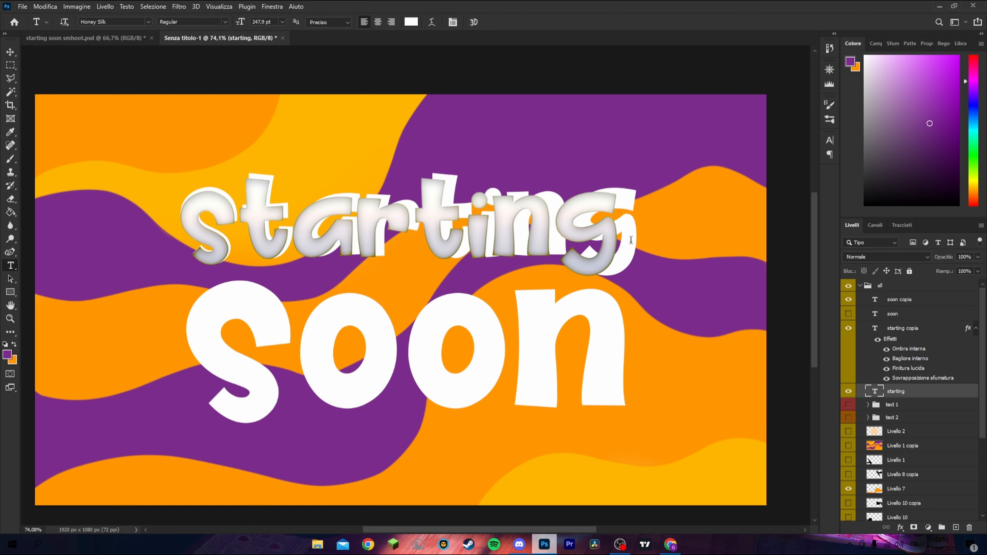
pyautogui.moveTo(637, 240); pyautogui.dragTo(133, 247)
pyautogui.click(412, 22)
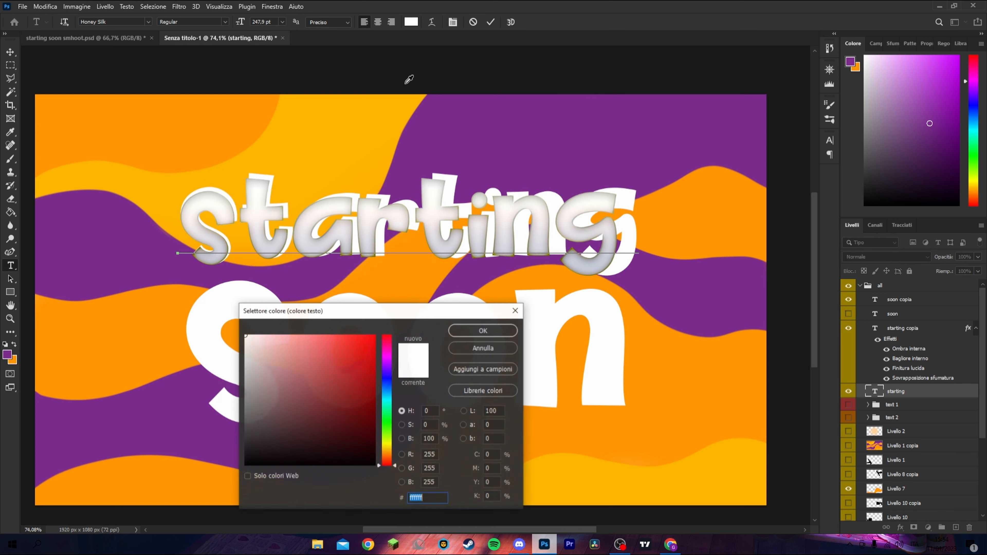
pyautogui.click(479, 150)
pyautogui.click(483, 331)
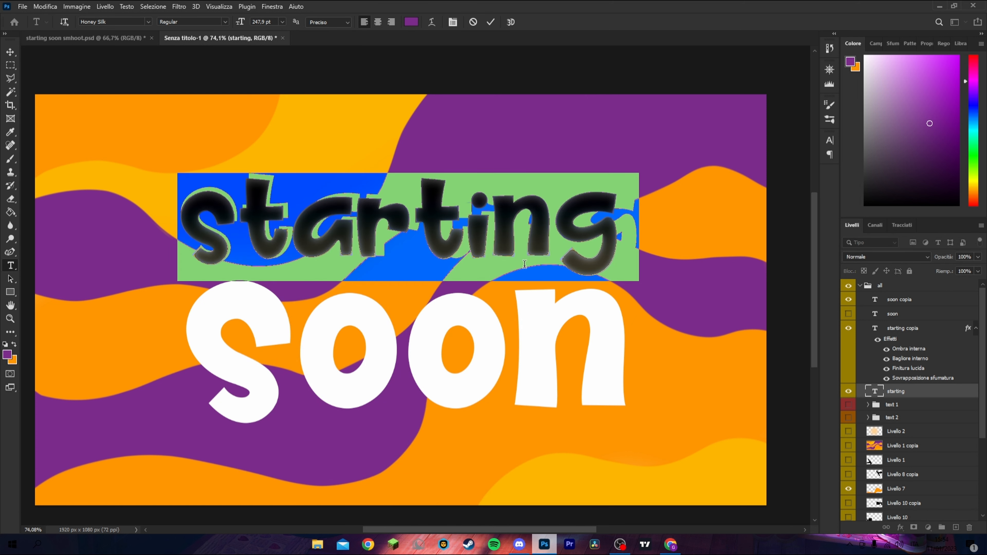
pyautogui.click(491, 22)
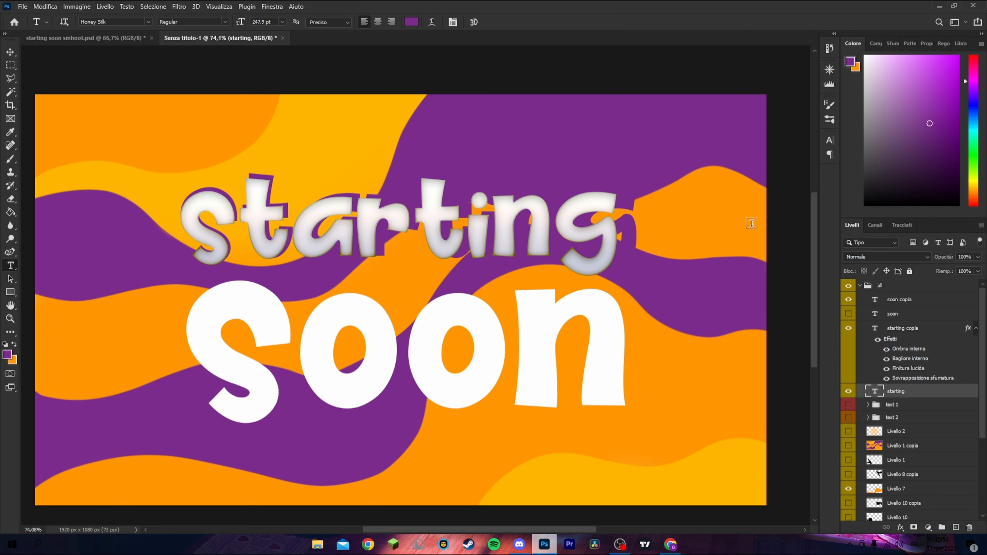
pyautogui.rightClick(907, 392)
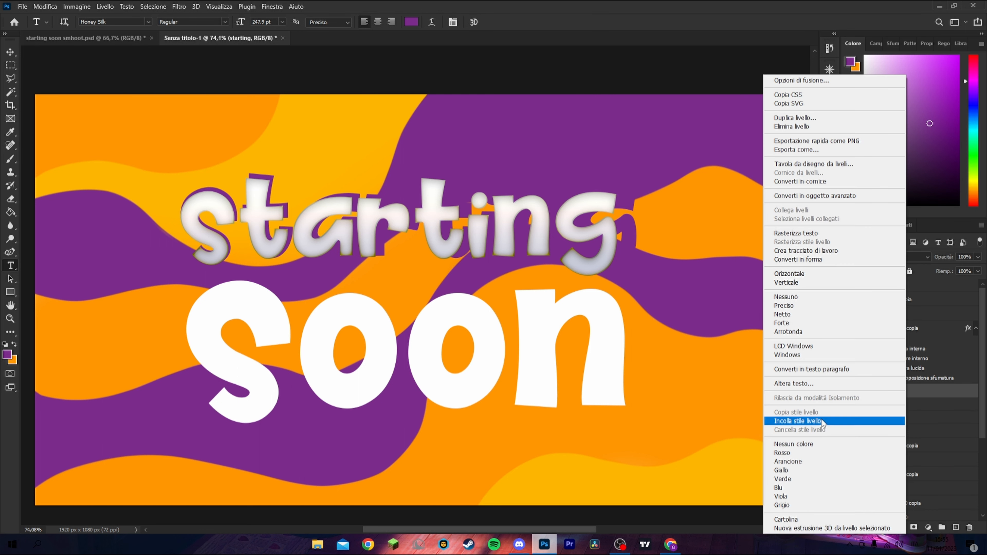
pyautogui.click(800, 423)
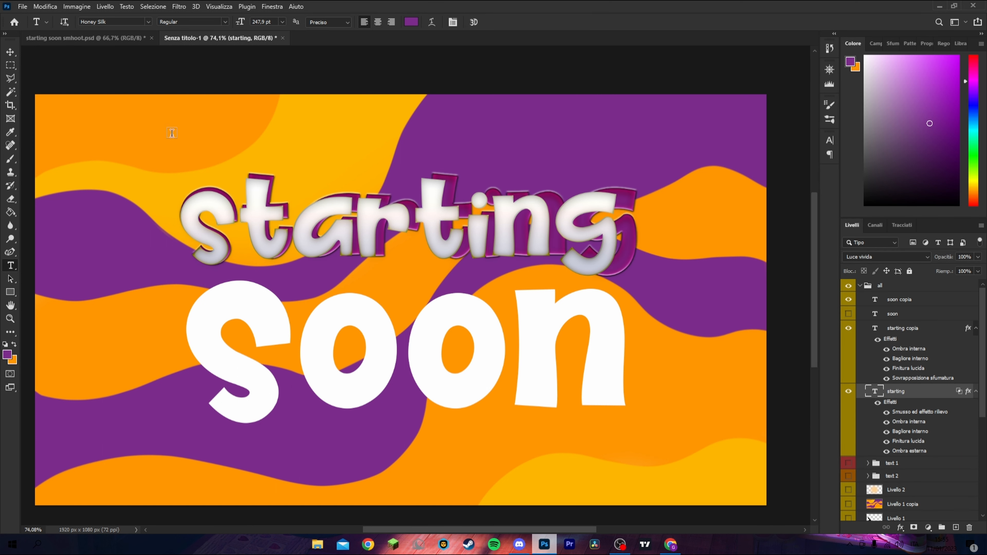
# Nudge the purple "starting" layer left and slightly down so it sits as an offset edge behind the white copy.
pyautogui.click(14, 55)
pyautogui.press('Left')
pyautogui.press('Left')
pyautogui.press('Left')
pyautogui.press('Left')
pyautogui.press('Left')
pyautogui.press('Left')
pyautogui.press('Left')
pyautogui.press('Left')
pyautogui.press('Left')
pyautogui.press('Left')
pyautogui.press('Left')
pyautogui.press('Left')
pyautogui.press('Left')
pyautogui.press('Left')
pyautogui.press('Left')
pyautogui.press('Left')
pyautogui.press('Left')
pyautogui.press('Left')
pyautogui.press('Left')
pyautogui.press('Left')
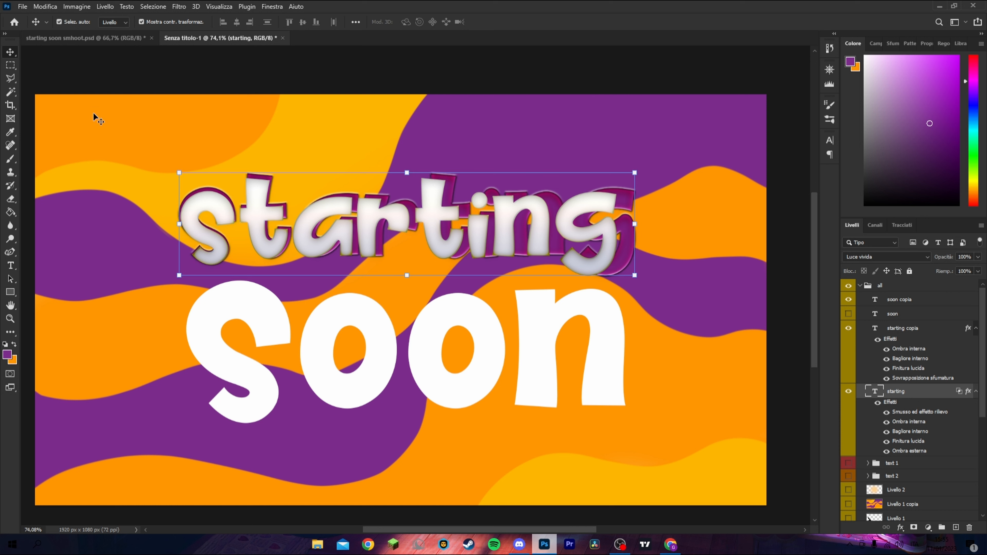
pyautogui.press('Down')
pyautogui.press('Down')
pyautogui.press('Down')
pyautogui.press('Down')
pyautogui.press('Down')
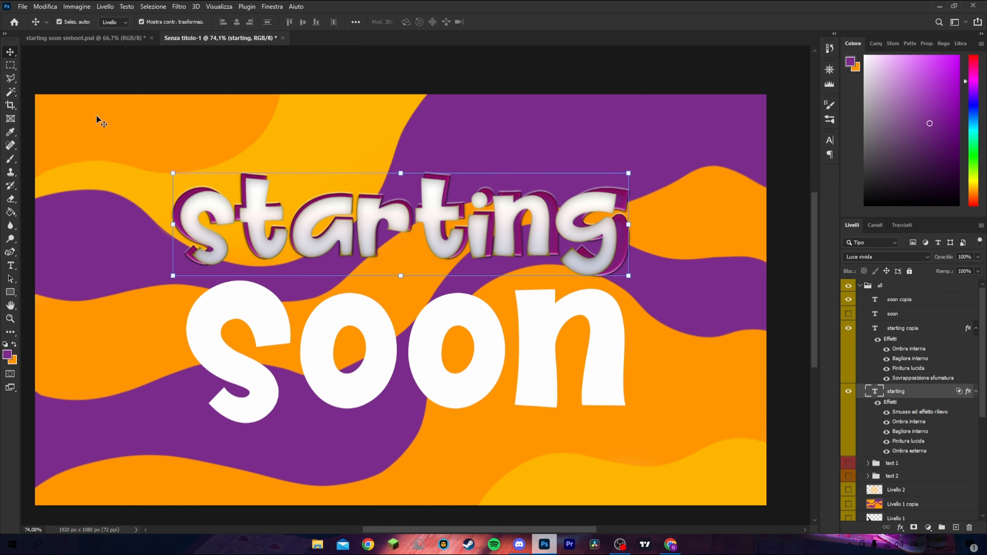
pyautogui.press('Right')
pyautogui.press('Right')
pyautogui.press('Left')
pyautogui.press('Left')
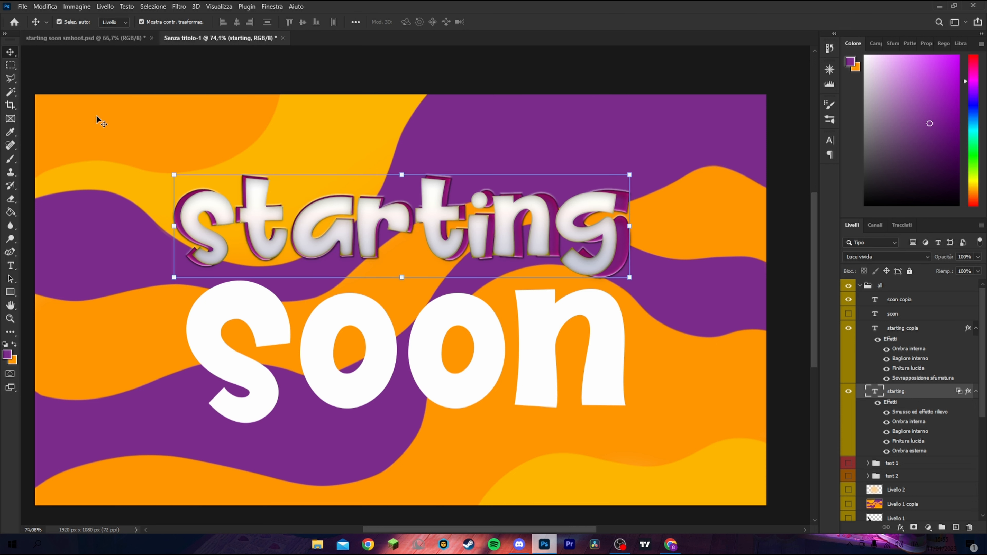
# Scale the purple "starting" layer down to about 98.3% and nudge it slightly down to fit behind the white letters.
pyautogui.moveTo(626, 176); pyautogui.dragTo(623, 178)
pyautogui.press('Right')
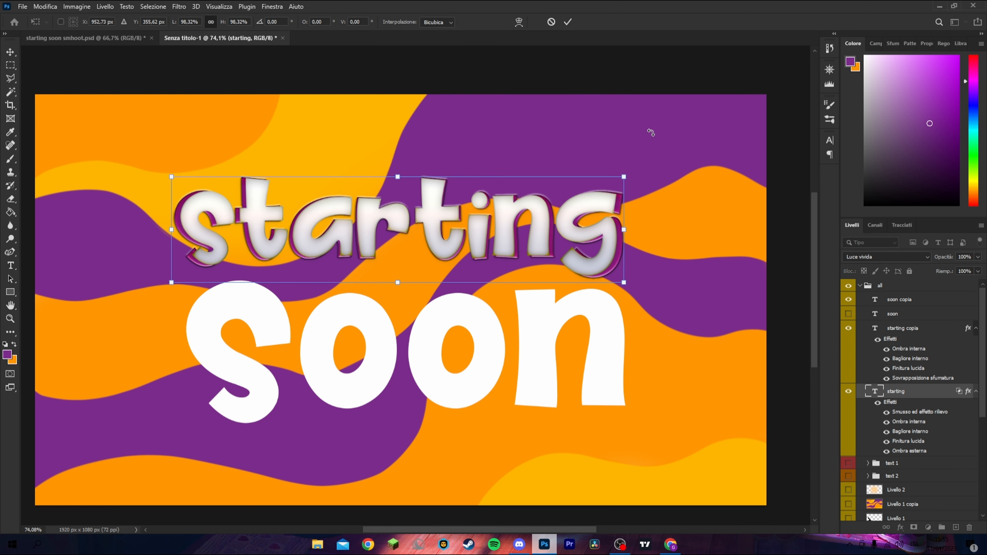
pyautogui.press('Down')
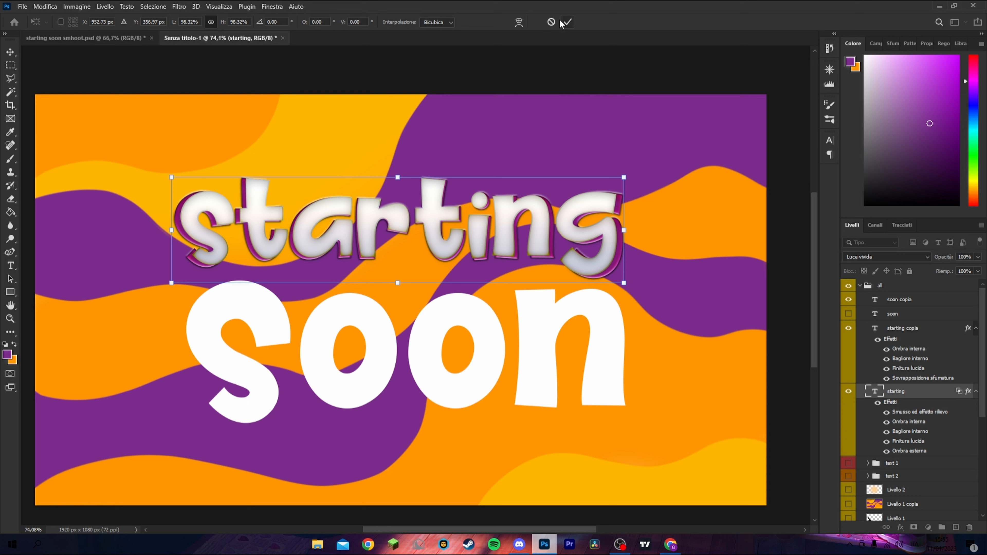
pyautogui.click(569, 22)
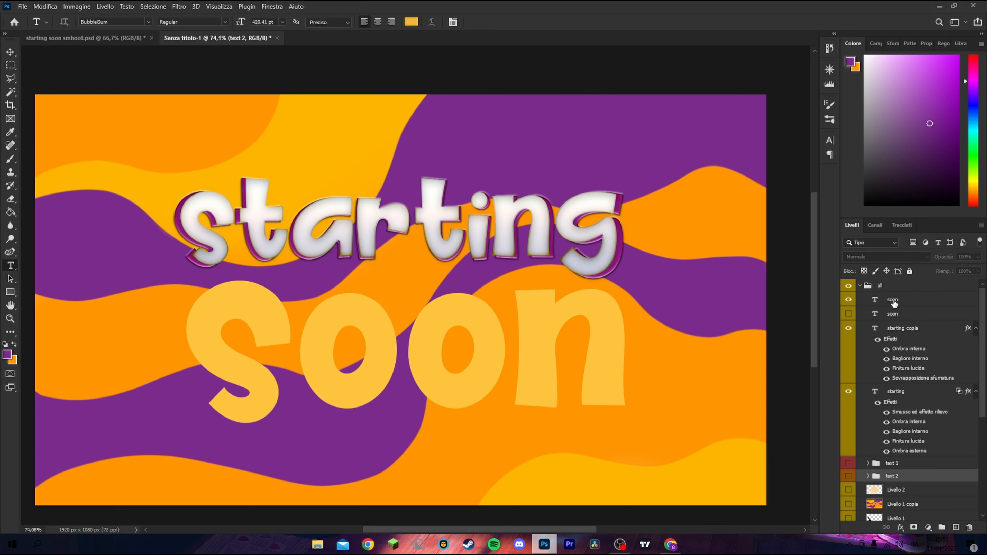
# Paste the copied layer styles onto the yellow "soon" text, and with it hidden, onto the white "soon" text beneath.
pyautogui.rightClick(893, 301)
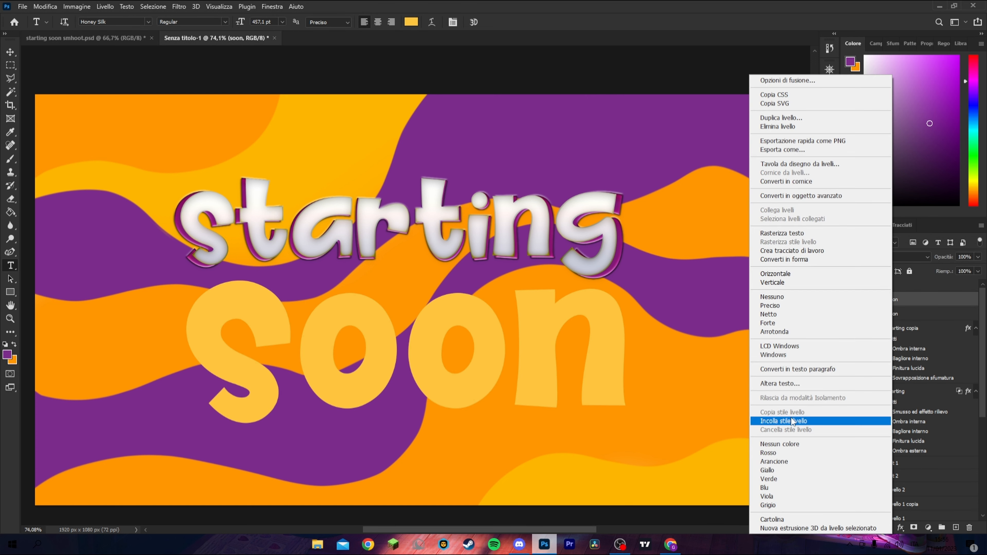
pyautogui.click(791, 422)
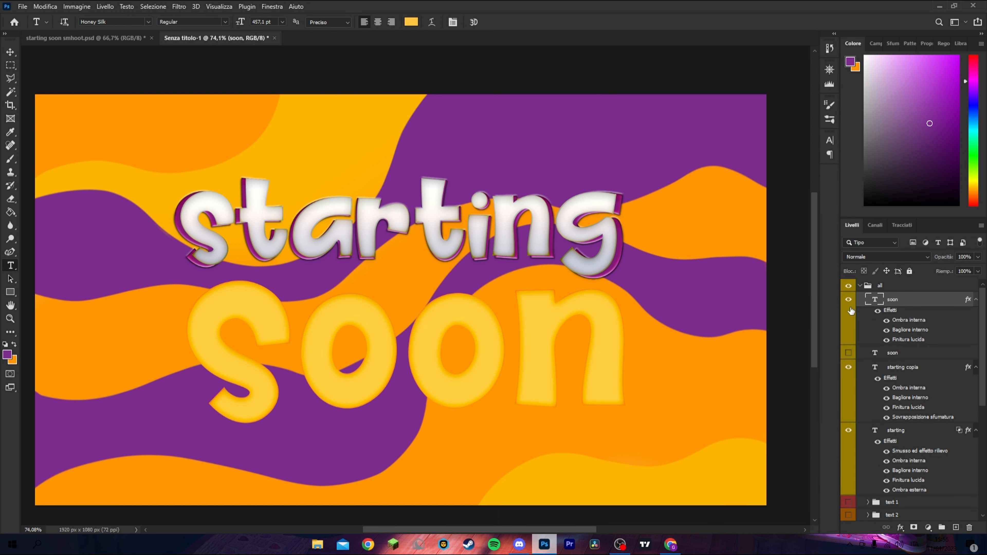
pyautogui.click(904, 352)
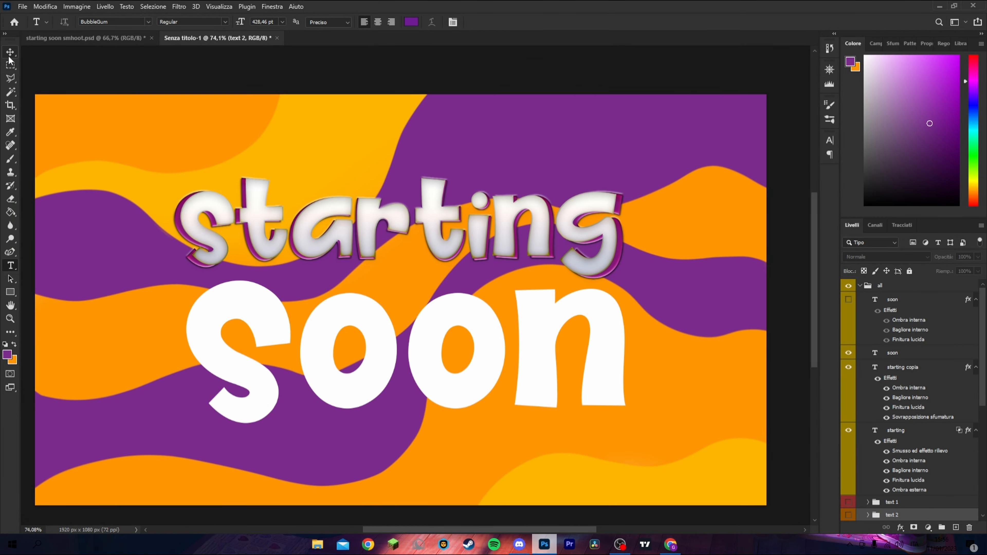
pyautogui.click(10, 55)
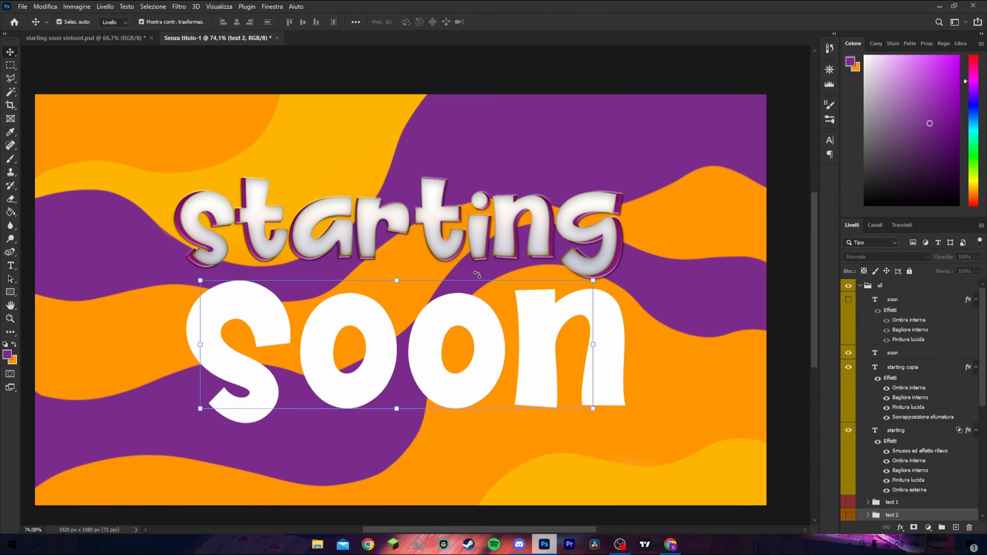
pyautogui.rightClick(895, 357)
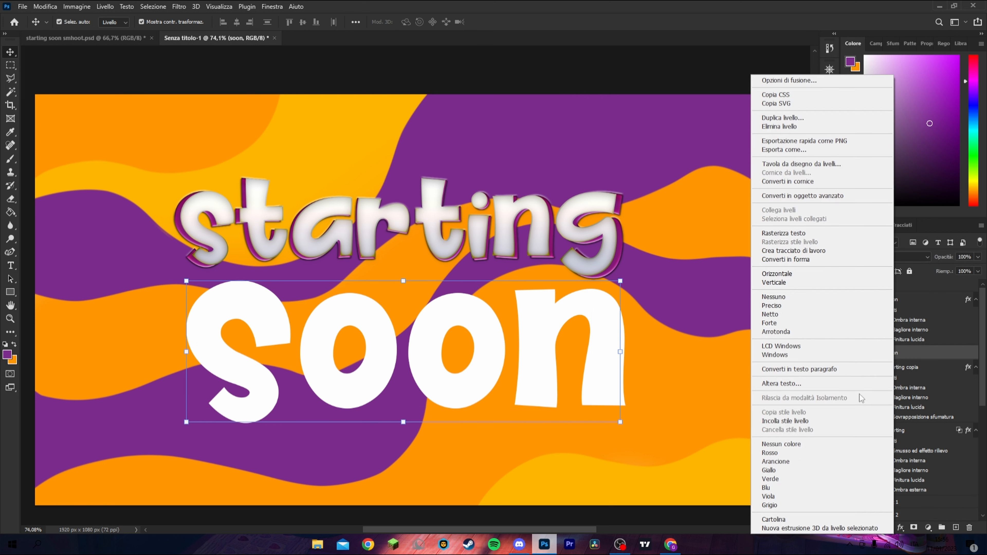
pyautogui.click(820, 422)
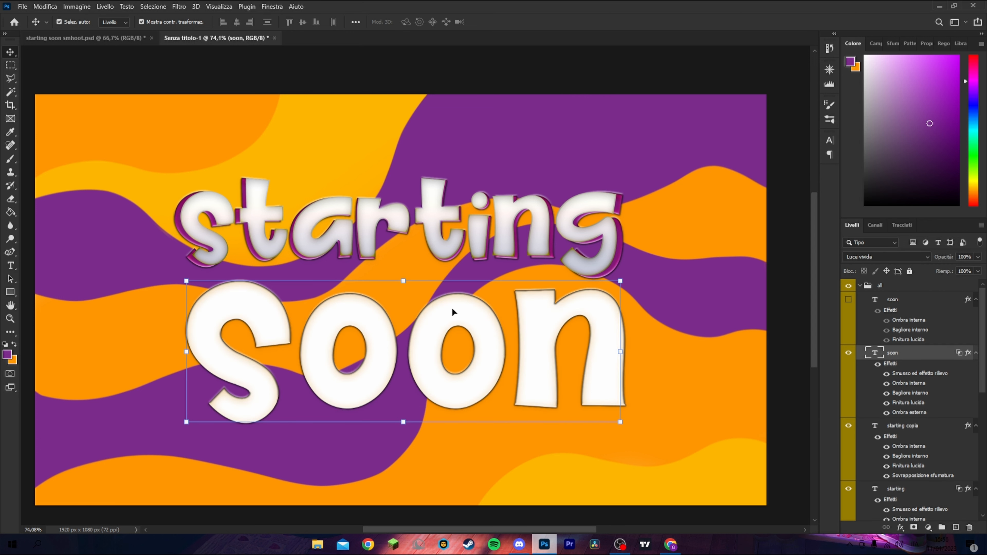
# Recolor the lower white "soon" text with the purple 7b2c8c sampled from the background.
pyautogui.click(11, 267)
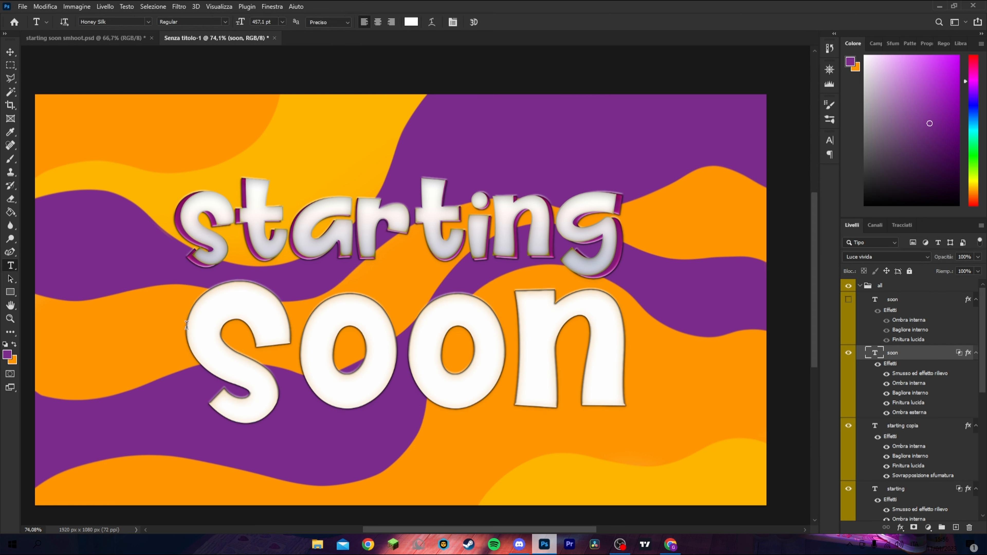
pyautogui.moveTo(187, 325); pyautogui.dragTo(668, 320)
pyautogui.click(411, 22)
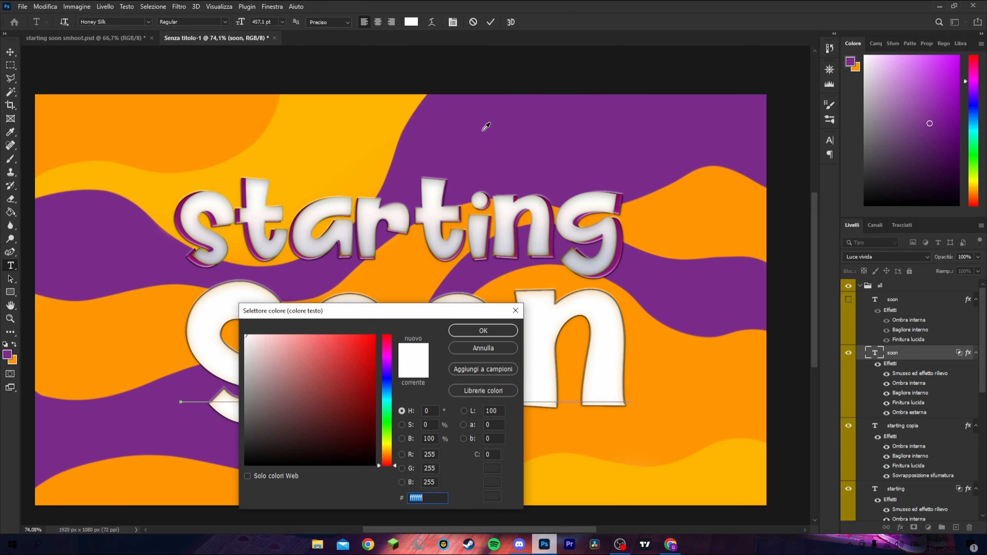
pyautogui.click(486, 128)
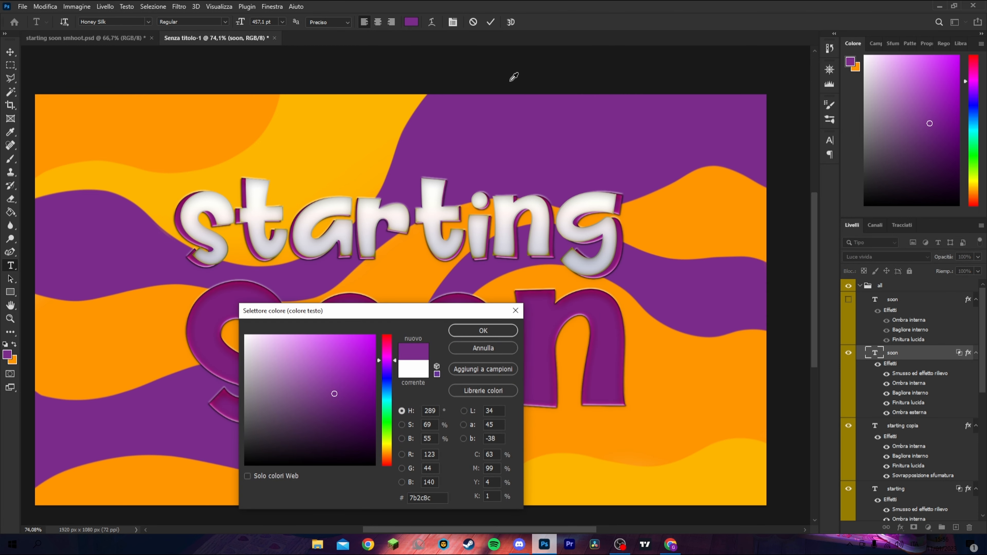
pyautogui.click(493, 331)
pyautogui.click(490, 23)
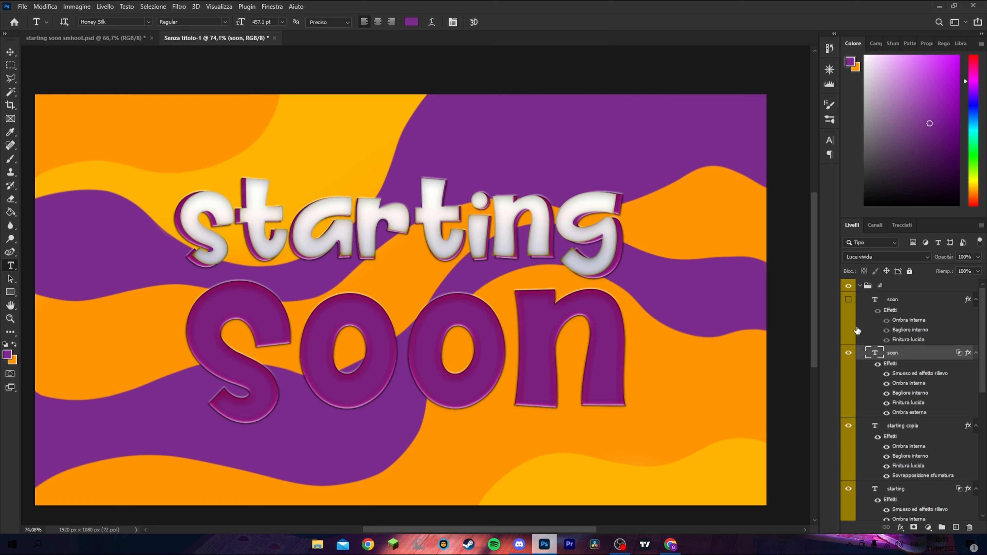
# Offset the purple "soon" layer slightly left and down from its original position.
pyautogui.click(849, 300)
pyautogui.click(10, 53)
pyautogui.moveTo(187, 285); pyautogui.dragTo(177, 276)
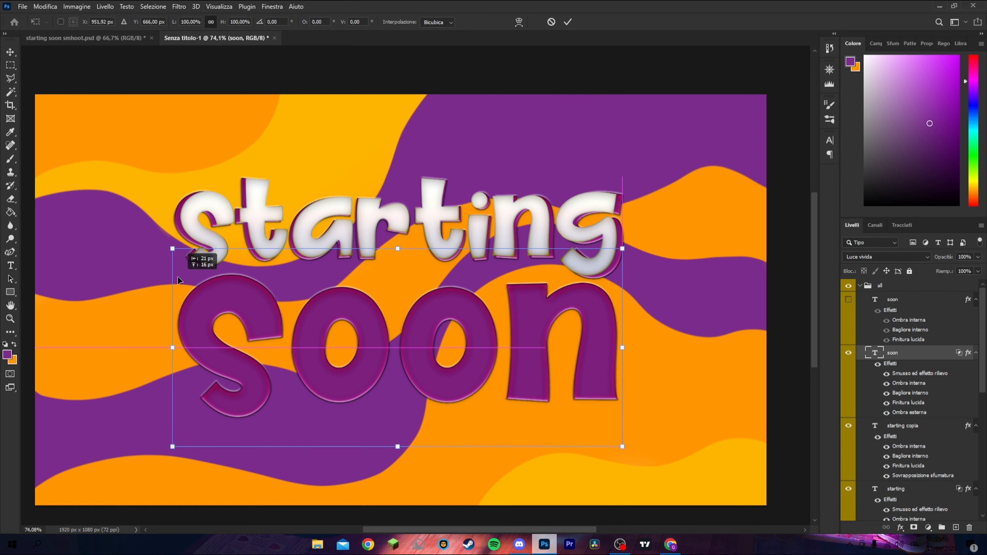
pyautogui.moveTo(622, 350); pyautogui.dragTo(635, 350)
pyautogui.moveTo(371, 316); pyautogui.dragTo(369, 316)
pyautogui.moveTo(640, 349); pyautogui.dragTo(629, 347)
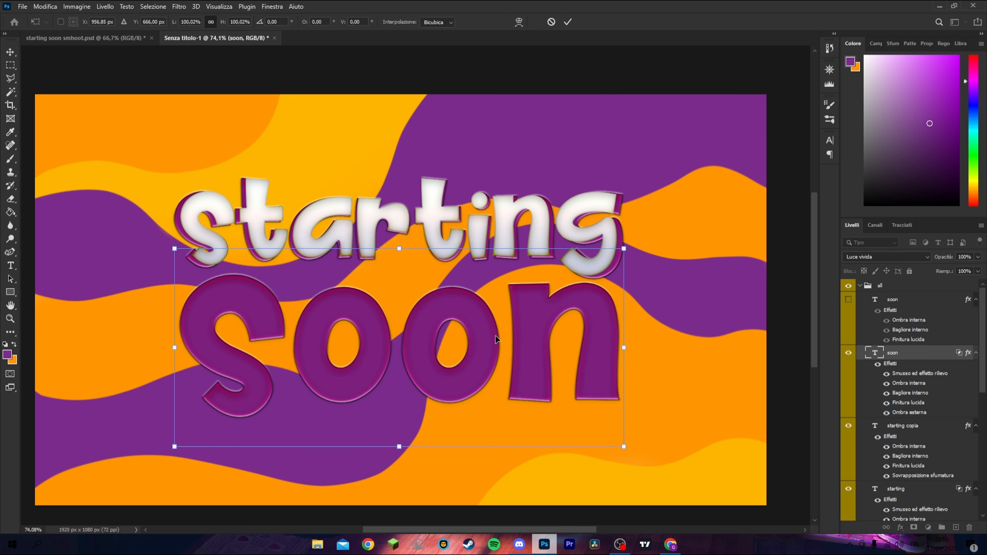
pyautogui.moveTo(439, 319); pyautogui.dragTo(440, 332)
pyautogui.press('Return')
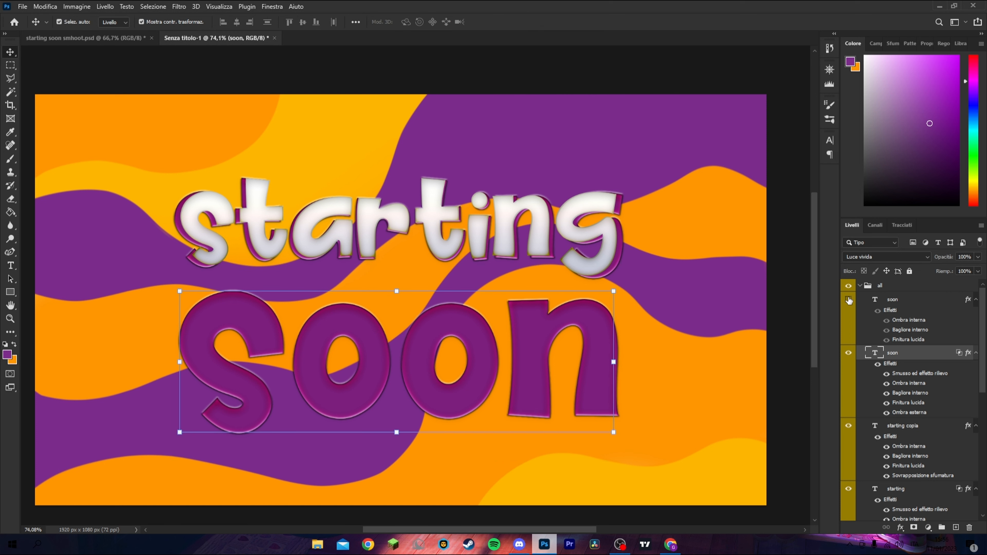
# Show the yellow "soon" layer and nudge it slightly up and left over the purple copy.
pyautogui.click(848, 299)
pyautogui.click(443, 316)
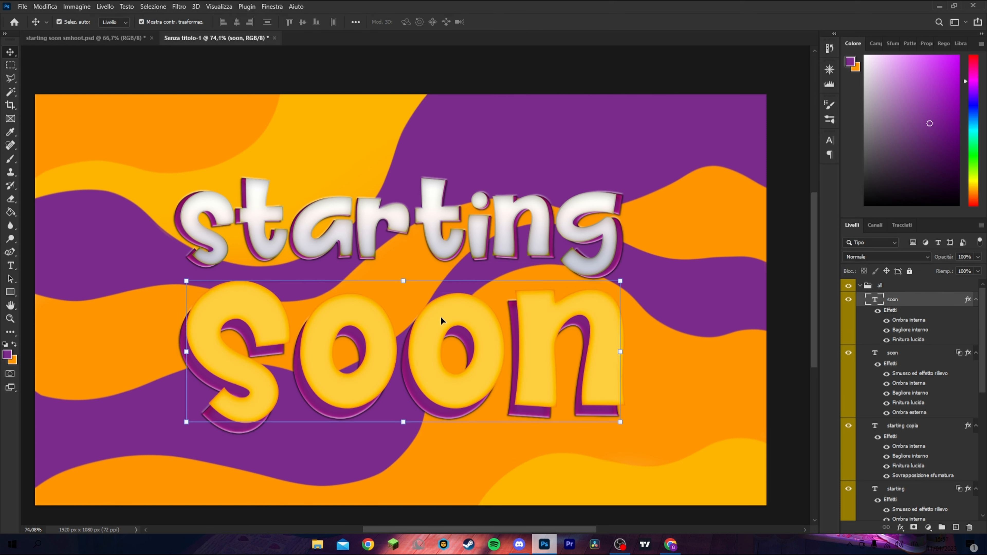
pyautogui.press('Up')
pyautogui.press('Up')
pyautogui.press('Up')
pyautogui.press('Up')
pyautogui.press('Up')
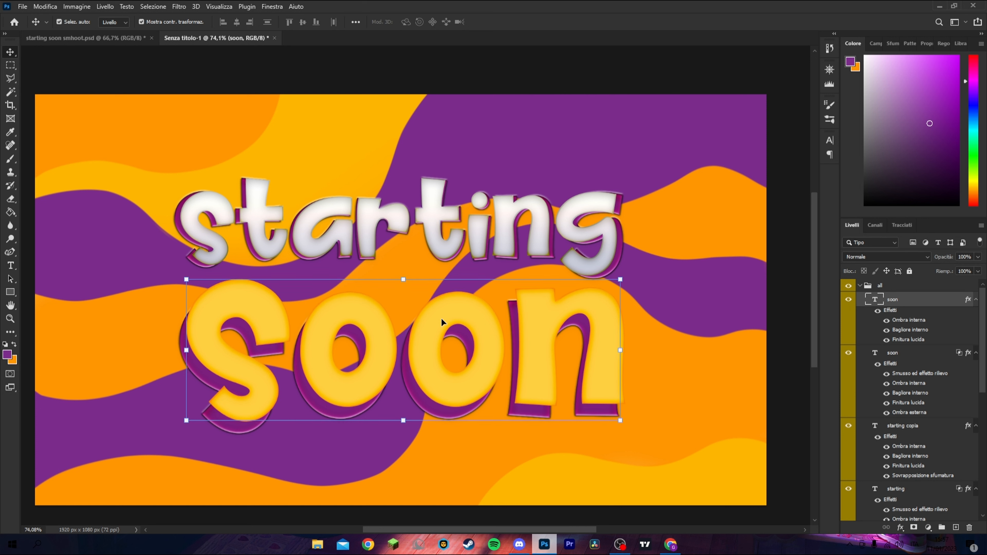
pyautogui.press('Up')
pyautogui.press('Up')
pyautogui.press('Left')
pyautogui.press('Left')
pyautogui.press('Left')
pyautogui.press('Left')
pyautogui.press('Left')
pyautogui.press('Left')
pyautogui.press('Left')
pyautogui.press('Left')
pyautogui.press('Left')
pyautogui.press('Left')
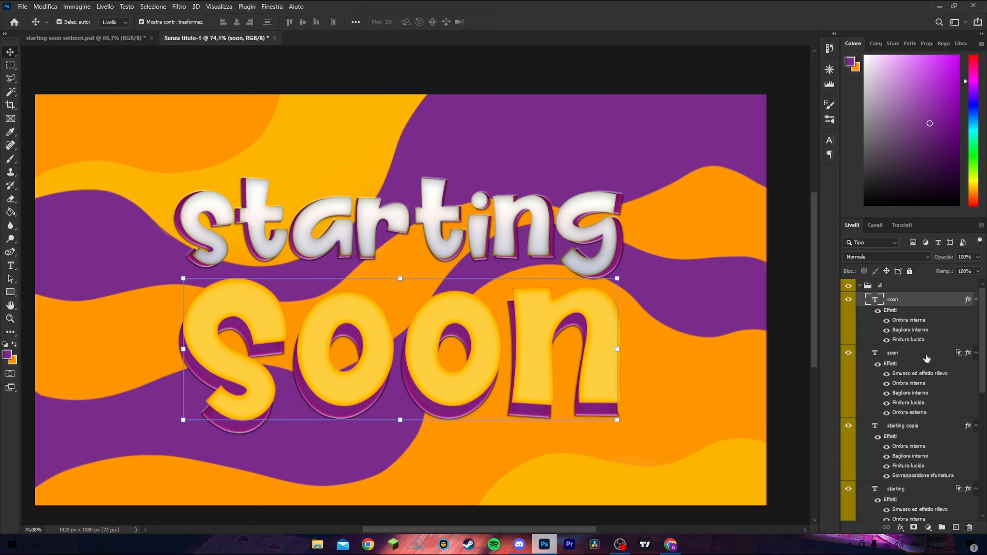
# Nudge the purple "soon" layer up so it forms a thinner edge behind the yellow letters.
pyautogui.click(924, 354)
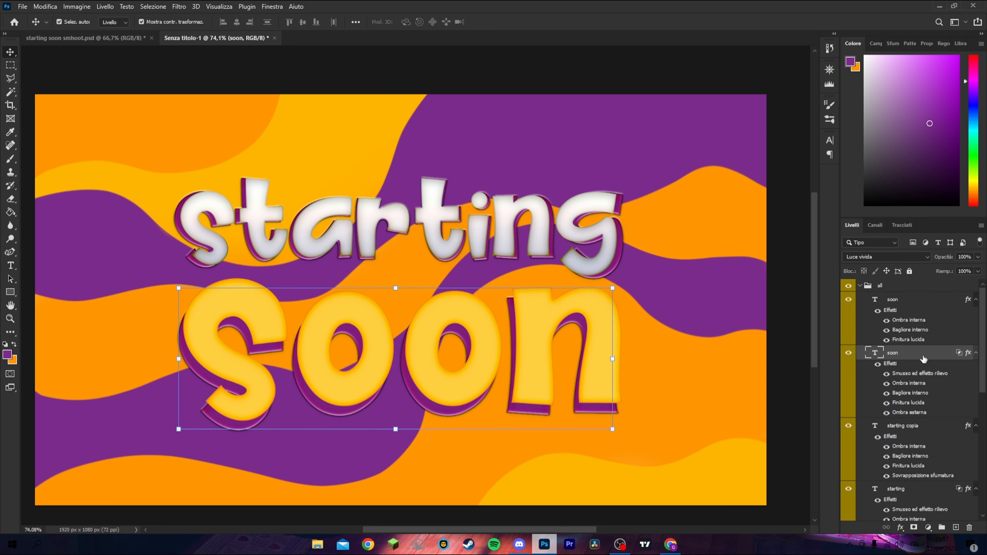
pyautogui.press('Up')
pyautogui.press('Up')
pyautogui.press('Up')
pyautogui.press('Up')
pyautogui.press('Up')
pyautogui.press('Up')
pyautogui.press('Up')
pyautogui.press('Up')
pyautogui.press('Up')
pyautogui.press('Up')
pyautogui.press('Up')
pyautogui.press('Up')
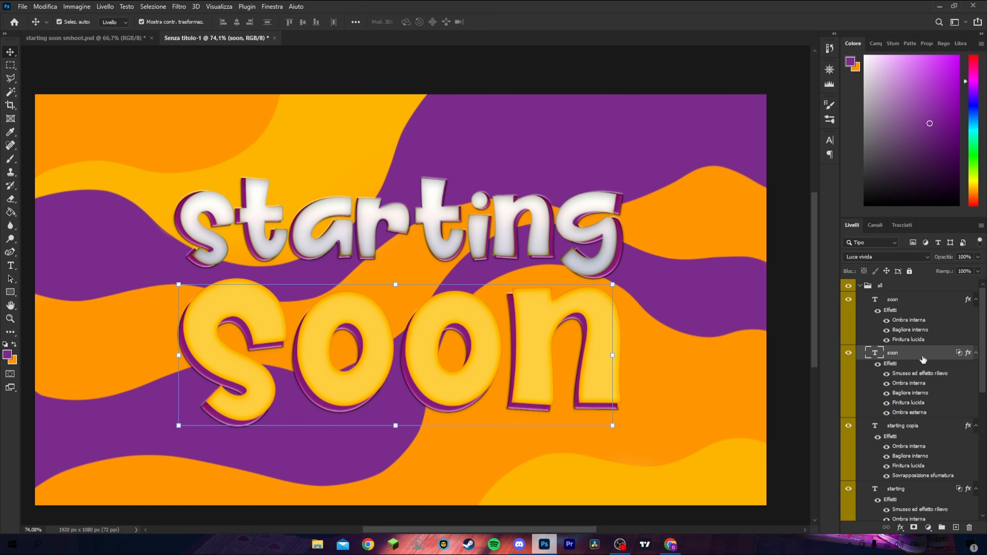
# Show the halftone dot layers Livello 1 and Livello 8 copia.
pyautogui.click(861, 286)
pyautogui.click(860, 286)
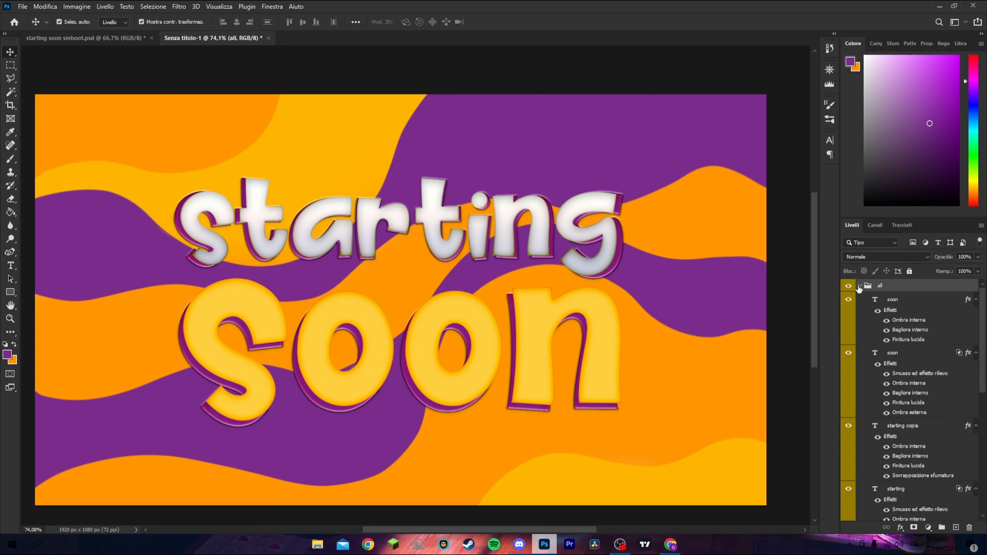
pyautogui.scroll(-10, 874, 304)
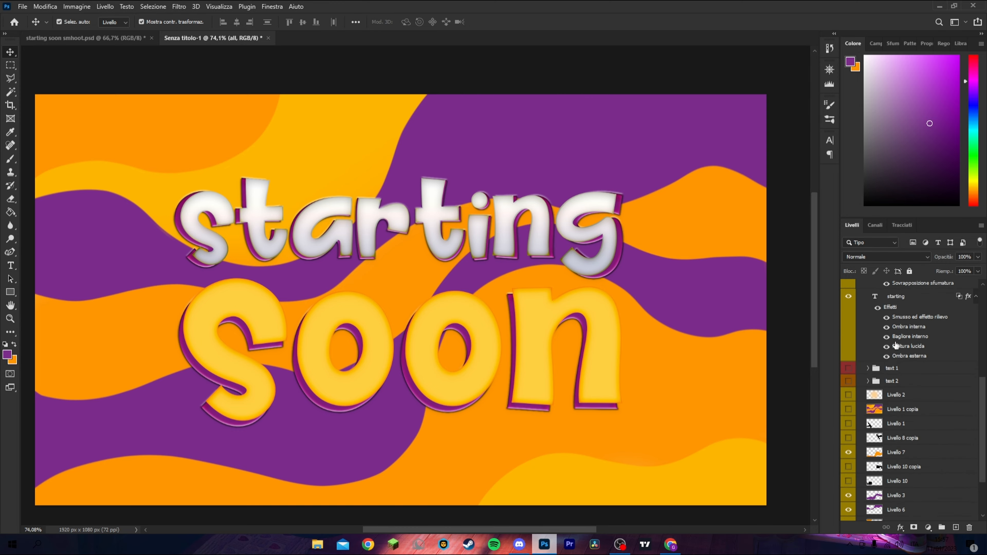
pyautogui.scroll(-1, 915, 345)
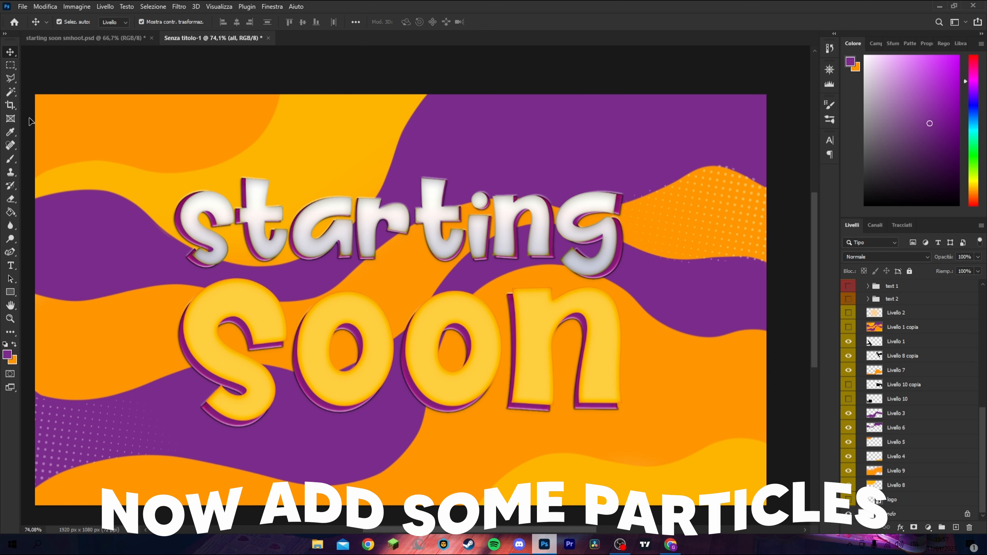
# Enlarge the Livello 1 dots to about 105.4% and reposition them over the purple wave in the lower-left corner of the artwork.
pyautogui.click(115, 418)
pyautogui.click(115, 421)
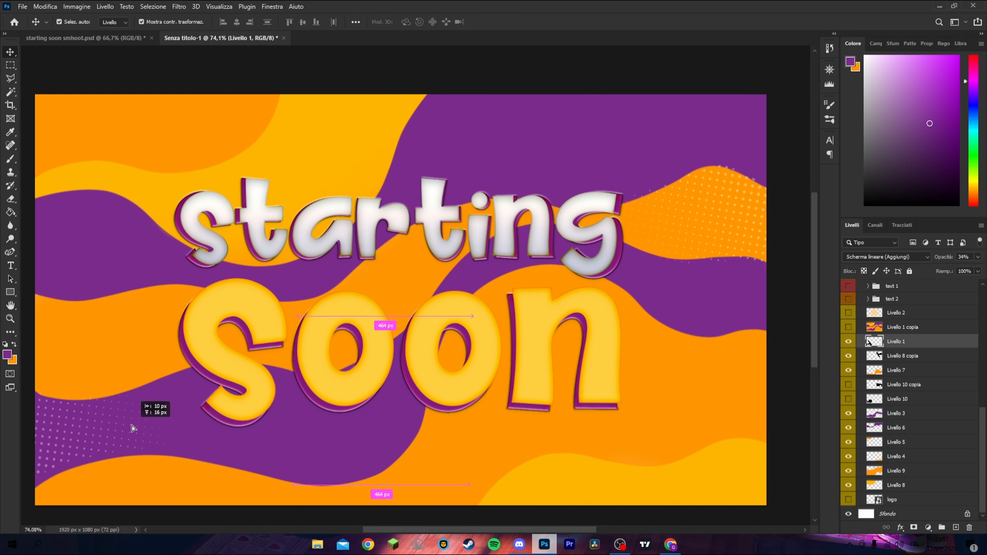
pyautogui.moveTo(295, 241); pyautogui.dragTo(339, 229)
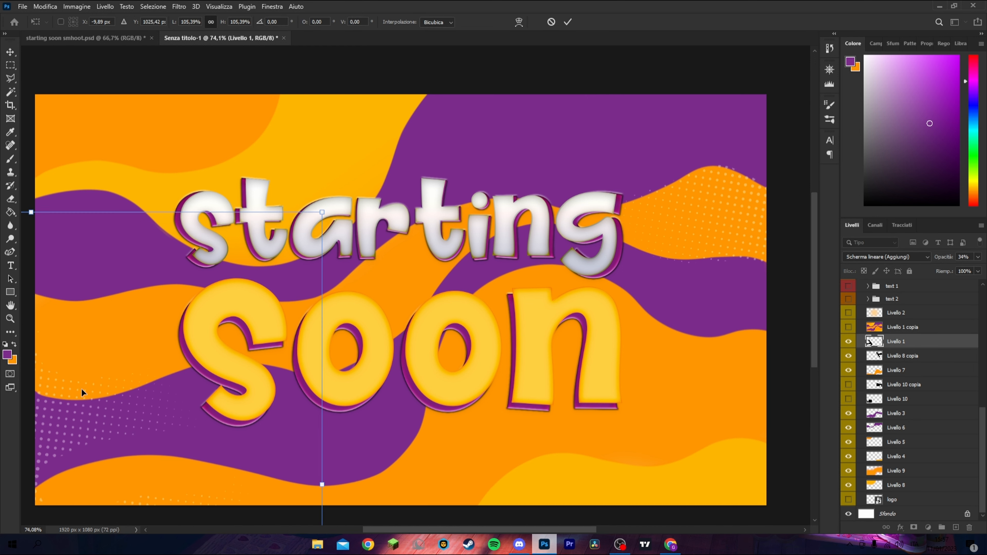
pyautogui.moveTo(77, 404); pyautogui.dragTo(100, 415)
pyautogui.click(569, 23)
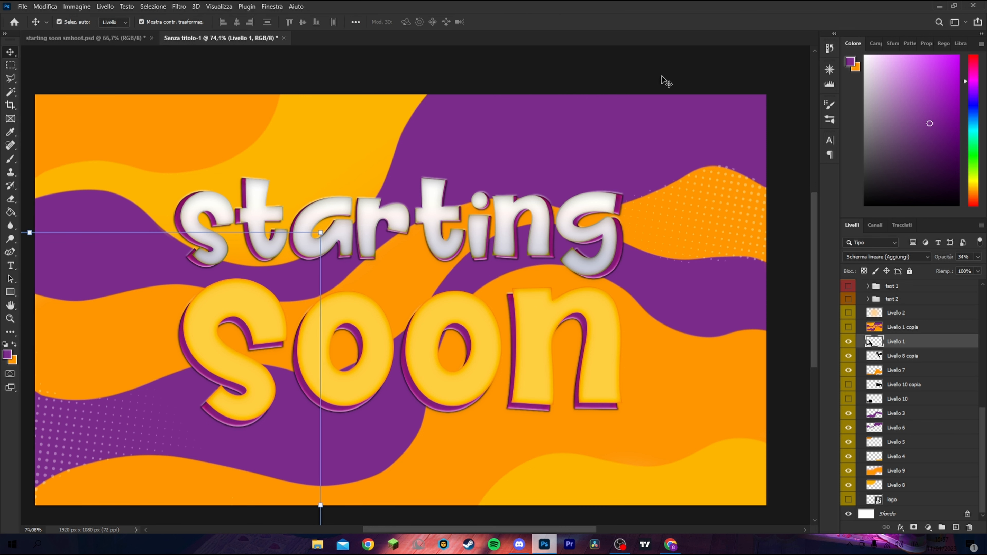
# Erase the Livello 1 dots that spill onto the orange area above the lower-left purple wave.
pyautogui.click(11, 200)
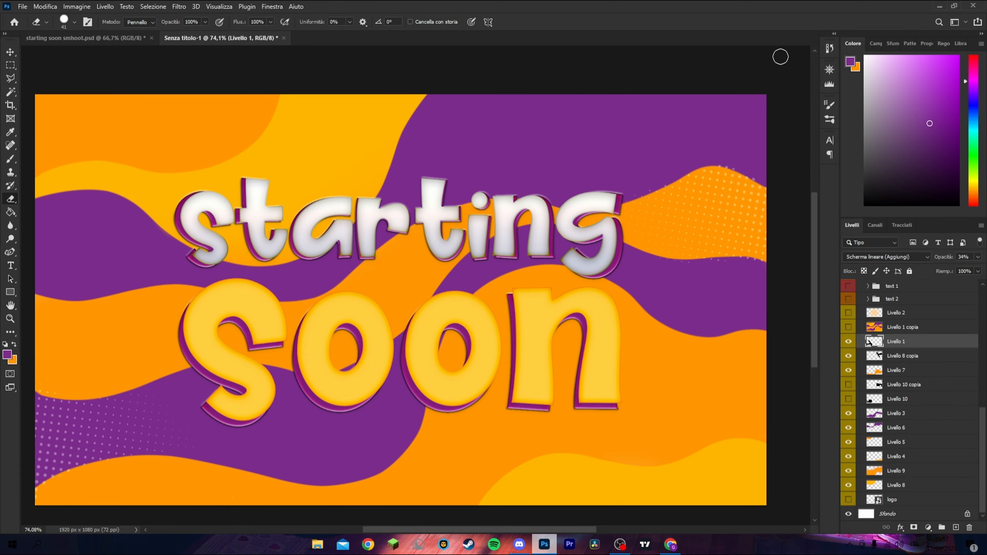
pyautogui.click(829, 70)
pyautogui.moveTo(774, 130); pyautogui.dragTo(779, 130)
pyautogui.moveTo(769, 92); pyautogui.dragTo(717, 99)
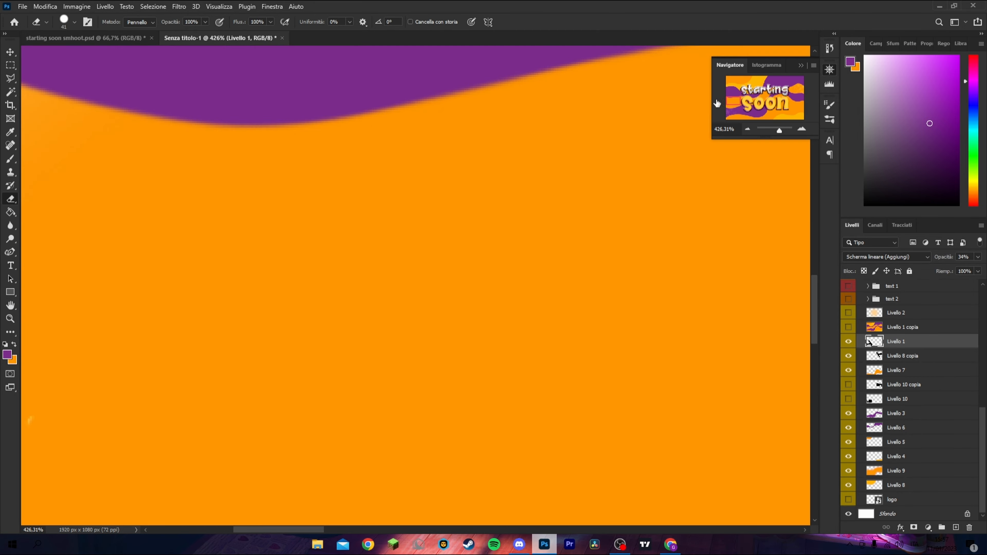
pyautogui.moveTo(294, 529)
pyautogui.mouseDown()
pyautogui.moveTo(233, 522)
pyautogui.moveTo(288, 531)
pyautogui.mouseUp()
pyautogui.scroll(-10, 292, 428)
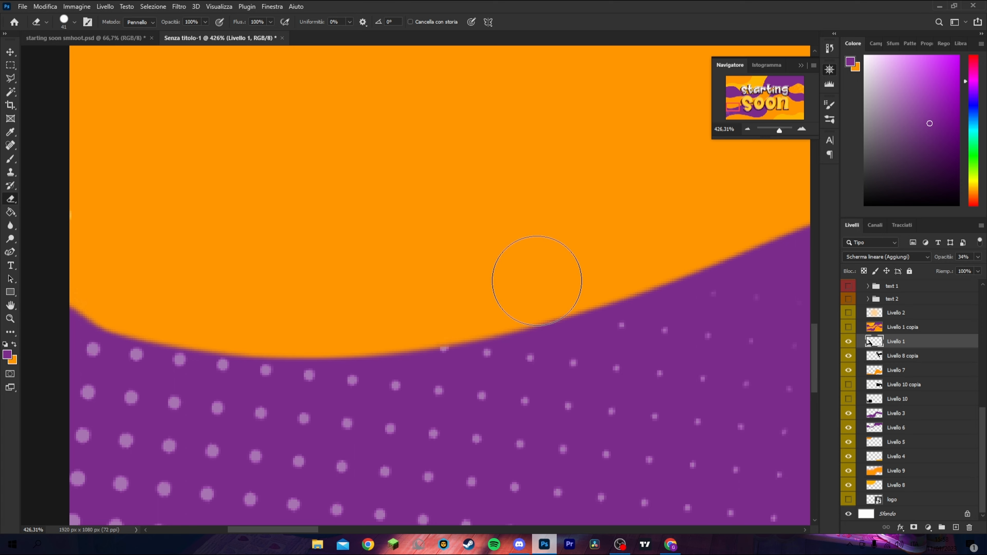
pyautogui.moveTo(305, 530); pyautogui.dragTo(335, 530)
# Erase the Livello 1 dots that overlap the orange wave below the purple one, down to the artwork's bottom-left corner.
pyautogui.scroll(-8, 360, 414)
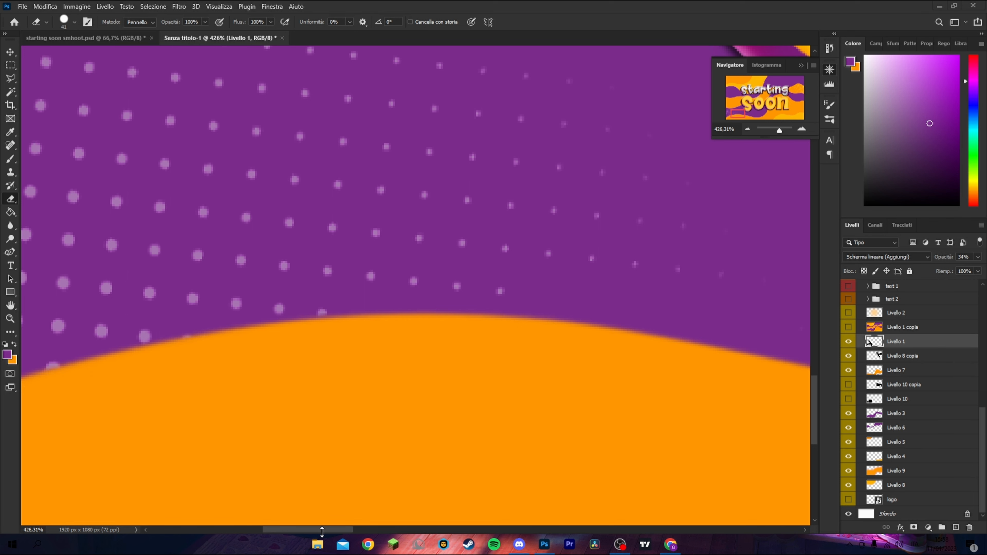
pyautogui.moveTo(288, 530); pyautogui.dragTo(250, 530)
pyautogui.scroll(-2, 287, 471)
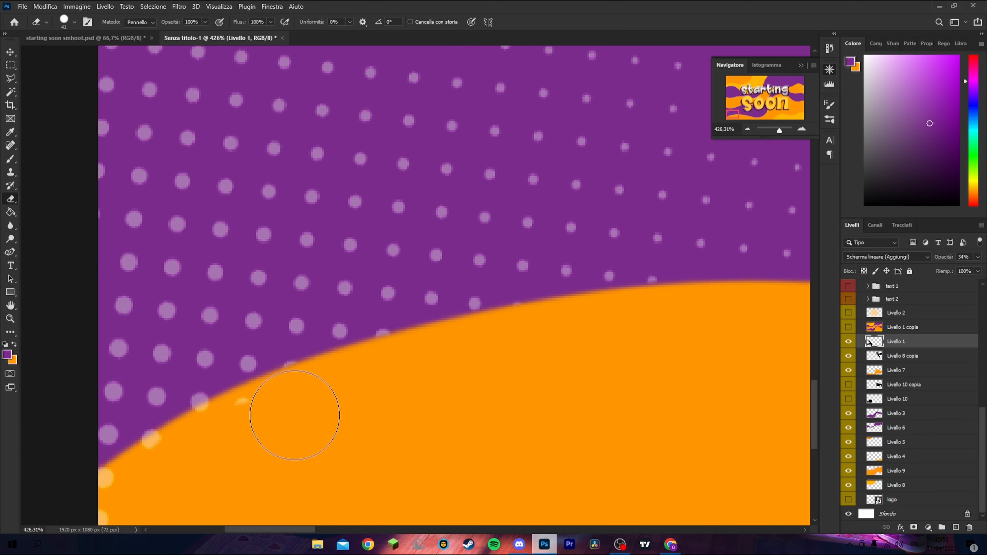
pyautogui.moveTo(295, 415); pyautogui.dragTo(230, 440)
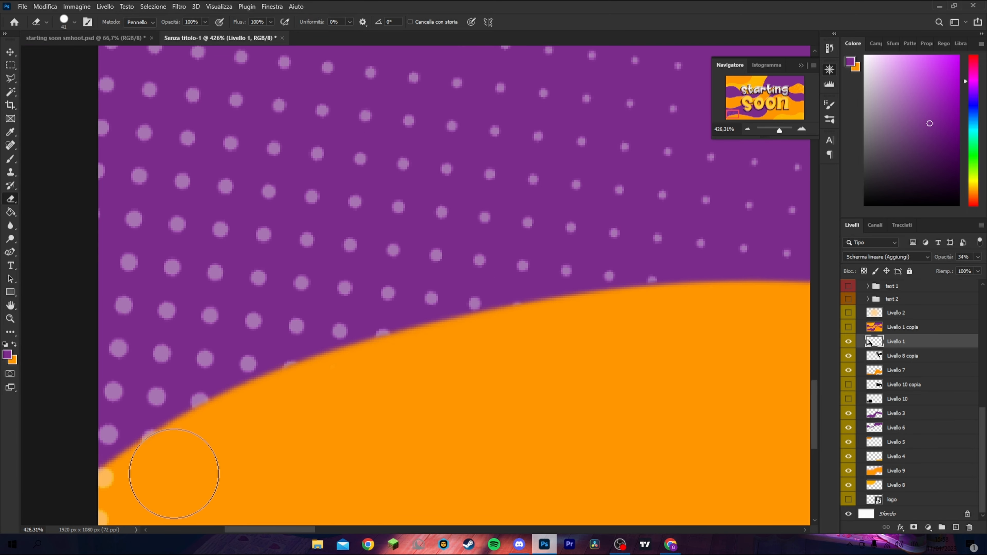
pyautogui.scroll(-2, 139, 483)
pyautogui.scroll(-4, 134, 465)
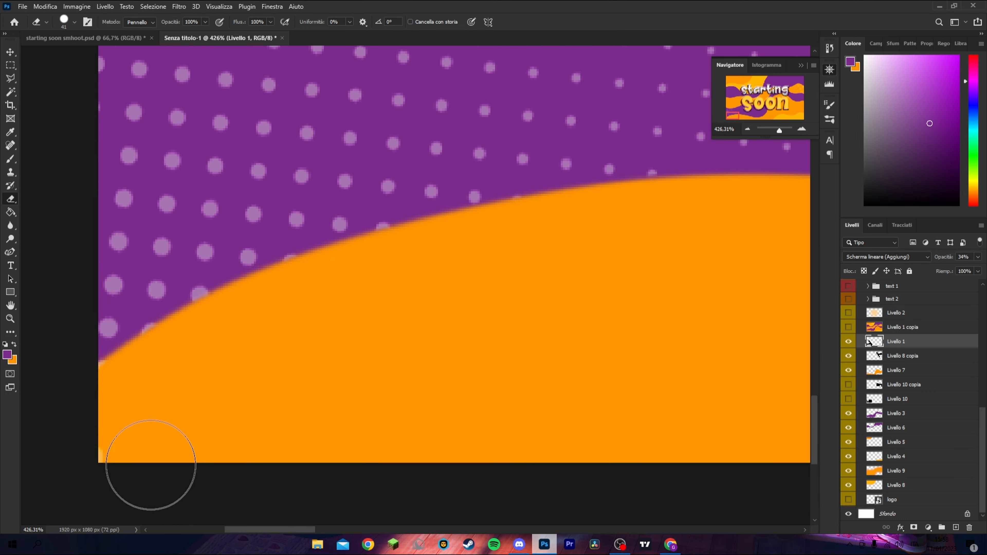
pyautogui.moveTo(126, 458); pyautogui.dragTo(167, 447)
pyautogui.scroll(3, 168, 447)
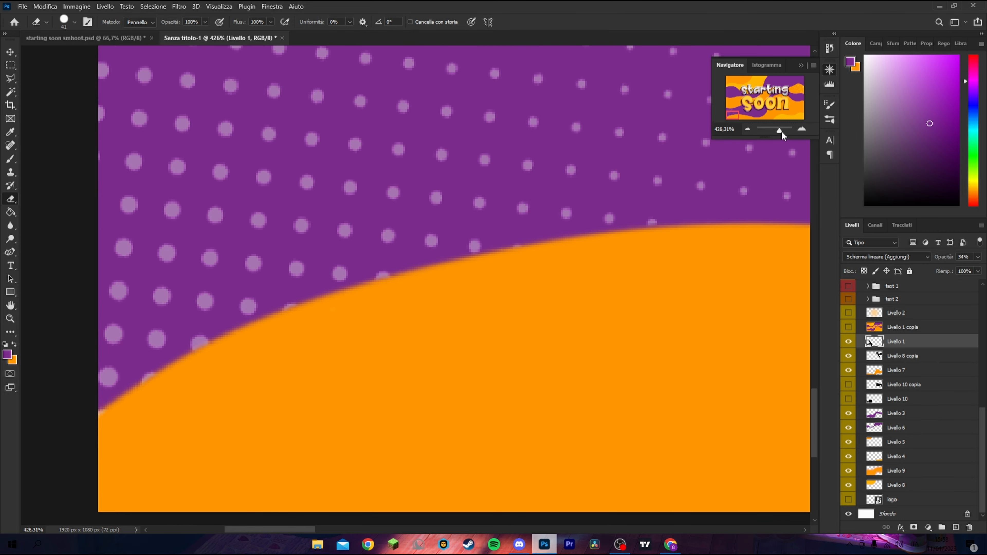
# Erase the Livello 8 copia dots that spill onto the purple area below the dotted orange wave at the artwork's right edge.
pyautogui.moveTo(779, 130); pyautogui.dragTo(775, 130)
pyautogui.click(745, 108)
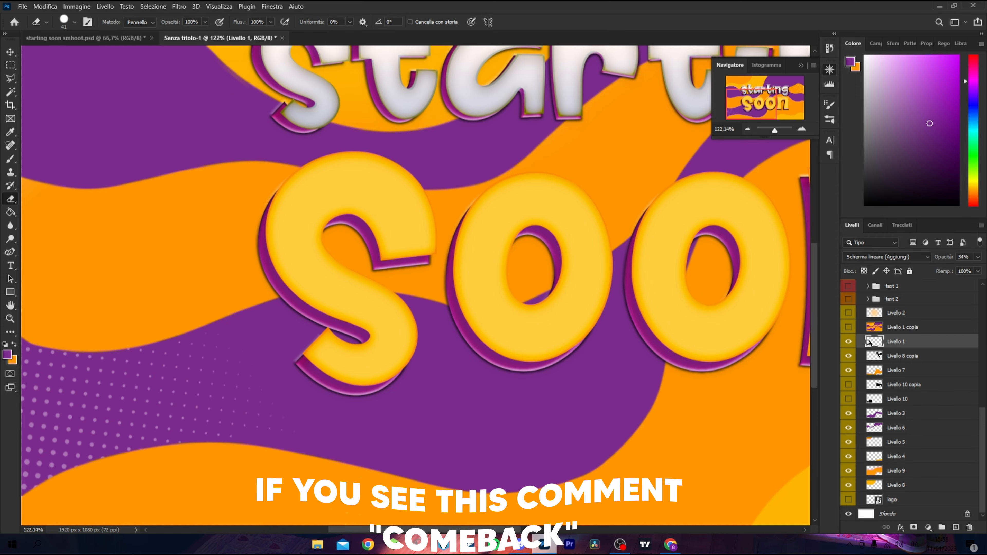
pyautogui.moveTo(496, 531); pyautogui.dragTo(660, 530)
pyautogui.scroll(3, 559, 283)
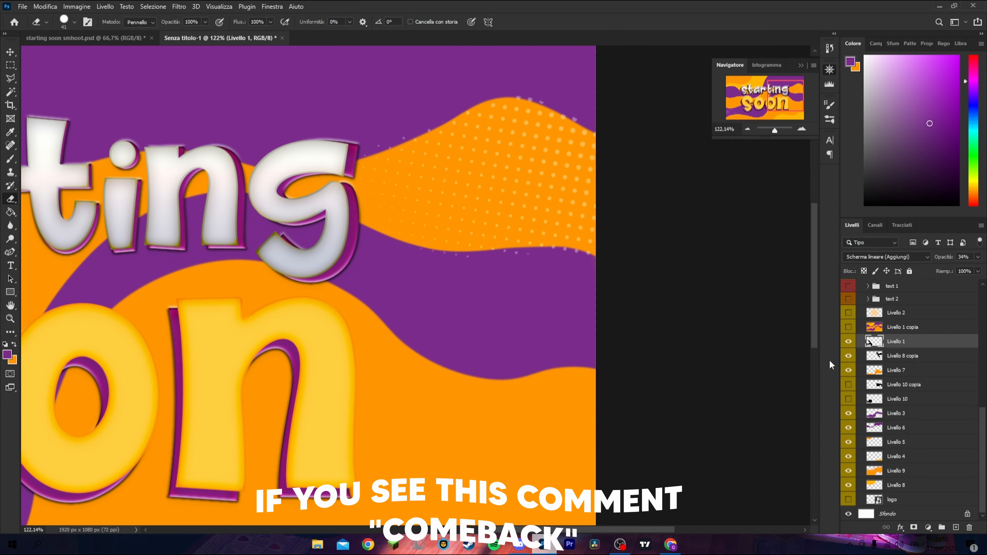
pyautogui.hotkey('alt', '[')
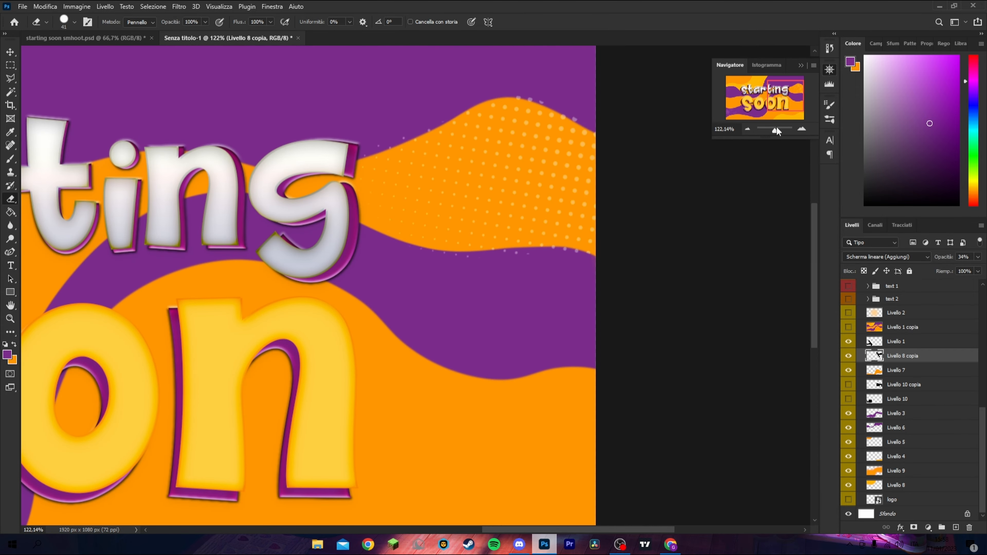
pyautogui.moveTo(775, 130); pyautogui.dragTo(791, 104)
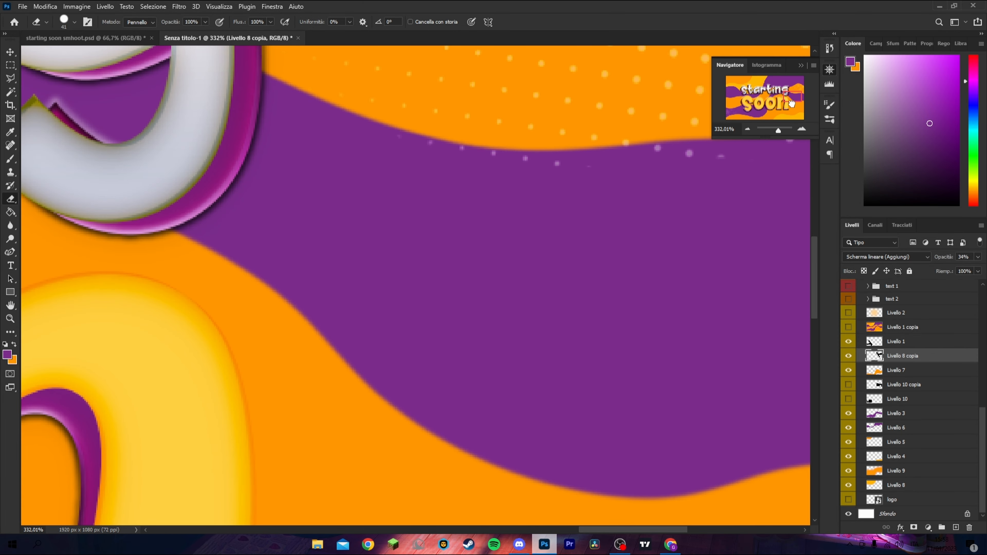
pyautogui.moveTo(446, 177)
pyautogui.mouseDown()
pyautogui.moveTo(542, 188)
pyautogui.moveTo(622, 181)
pyautogui.mouseUp()
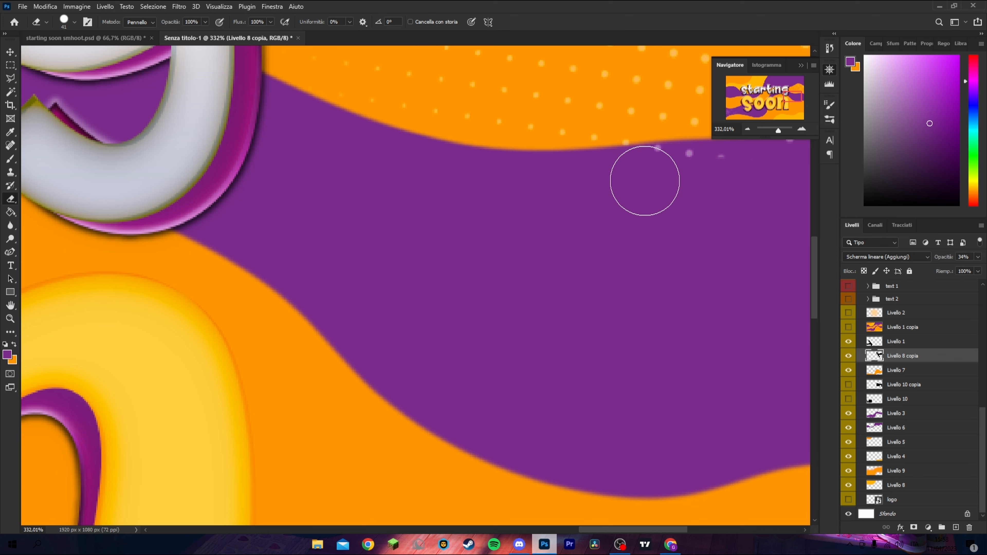
pyautogui.moveTo(607, 530); pyautogui.dragTo(647, 530)
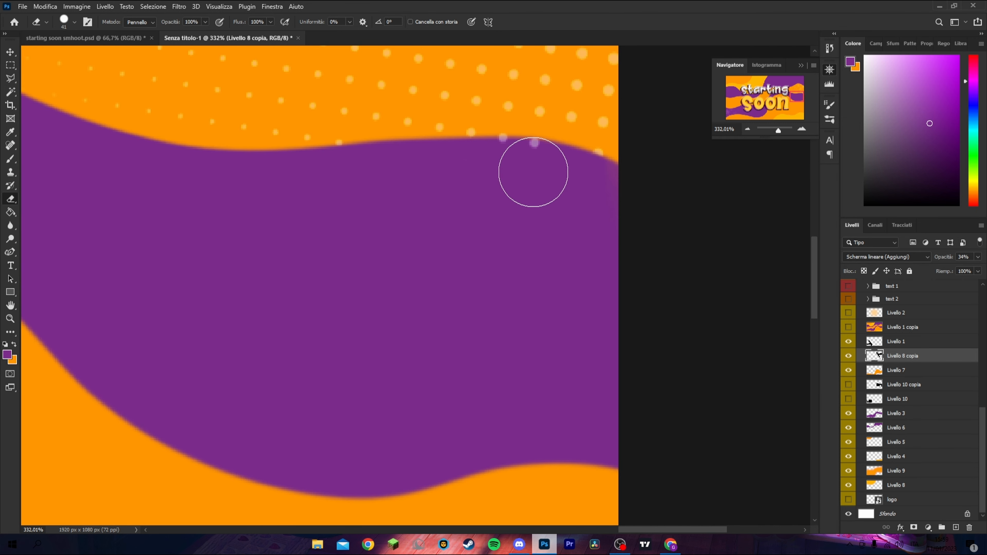
pyautogui.click(534, 172)
pyautogui.click(506, 171)
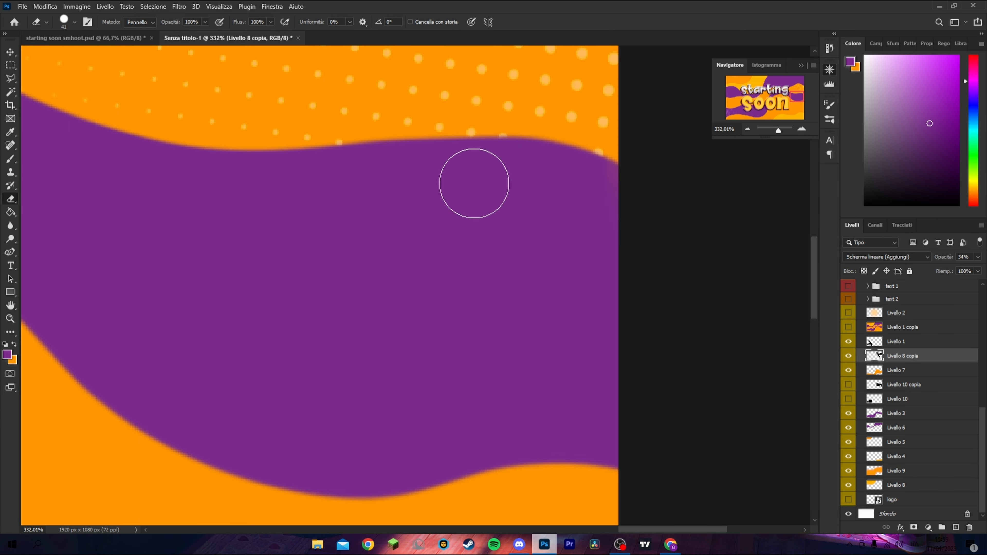
# Erase the Livello 8 copia dots that spill onto the purple area above the orange wave, from the right edge to the letter g.
pyautogui.scroll(10, 407, 247)
pyautogui.scroll(2, 427, 262)
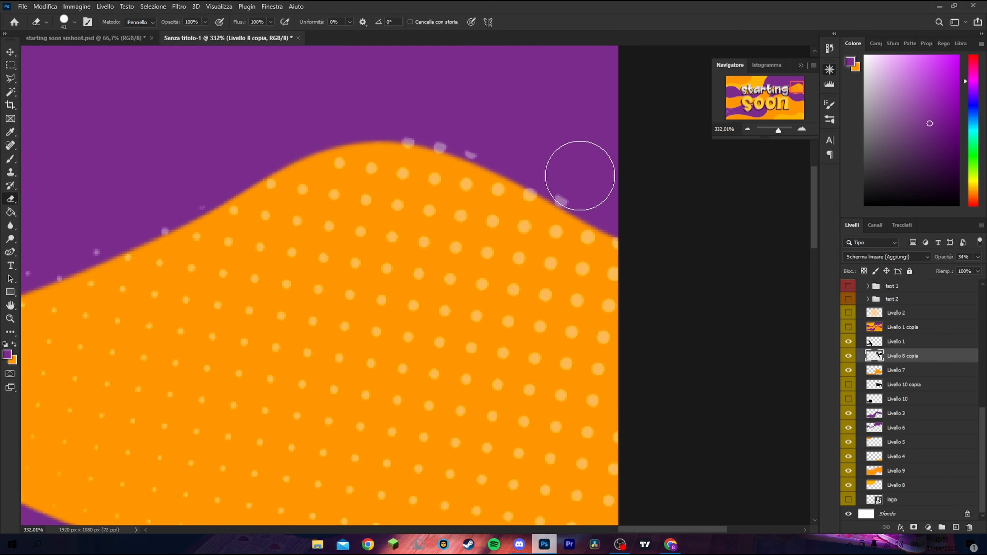
pyautogui.click(574, 173)
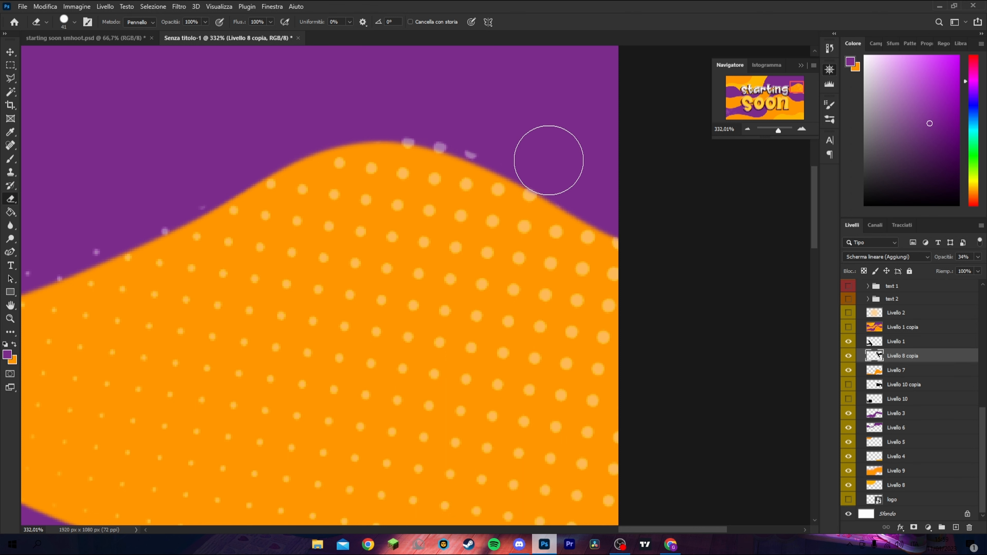
pyautogui.click(486, 131)
pyautogui.click(451, 117)
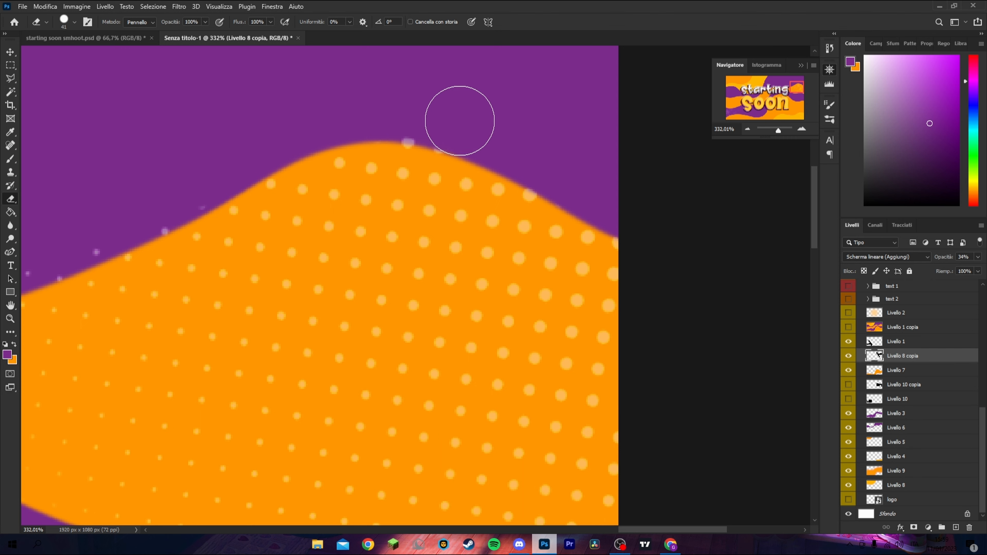
pyautogui.click(410, 103)
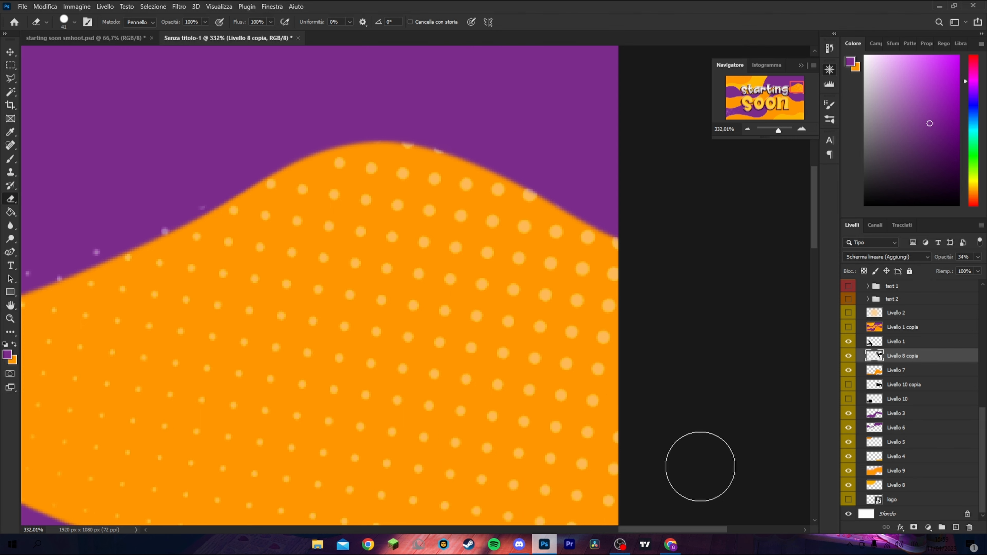
pyautogui.moveTo(700, 529); pyautogui.dragTo(656, 529)
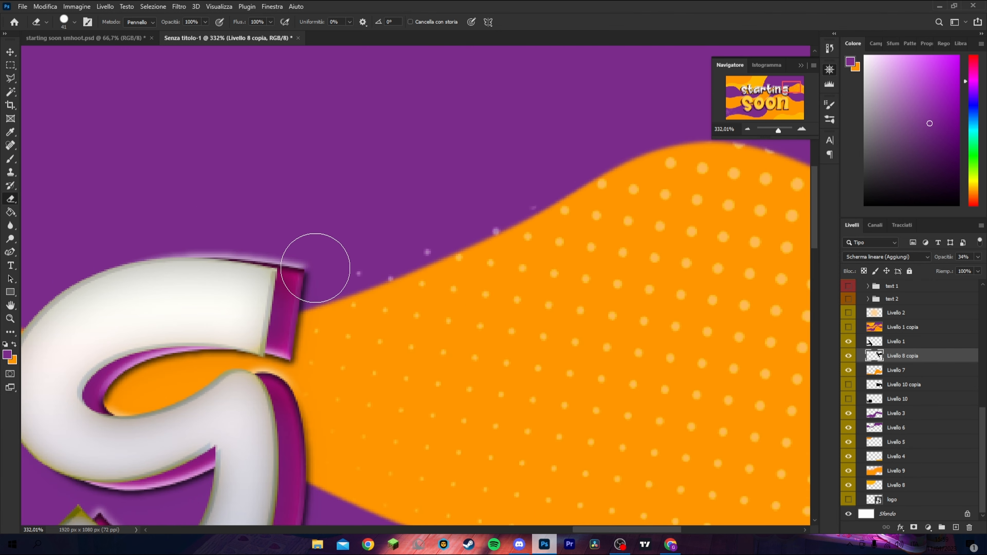
pyautogui.moveTo(315, 268); pyautogui.dragTo(516, 184)
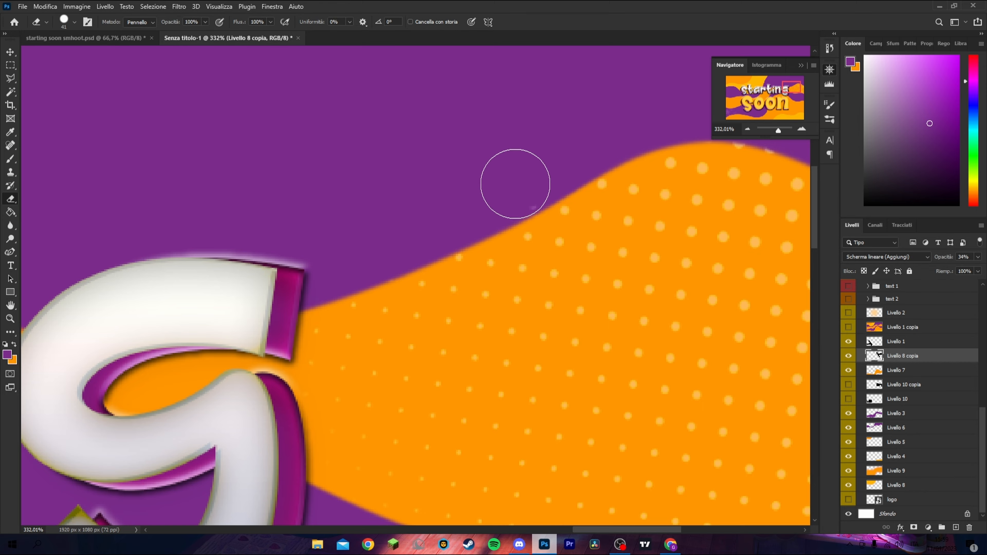
pyautogui.moveTo(778, 130)
pyautogui.mouseDown()
pyautogui.moveTo(764, 130)
pyautogui.moveTo(774, 129)
pyautogui.mouseUp()
pyautogui.moveTo(558, 527); pyautogui.dragTo(512, 526)
pyautogui.click(10, 52)
pyautogui.click(233, 112)
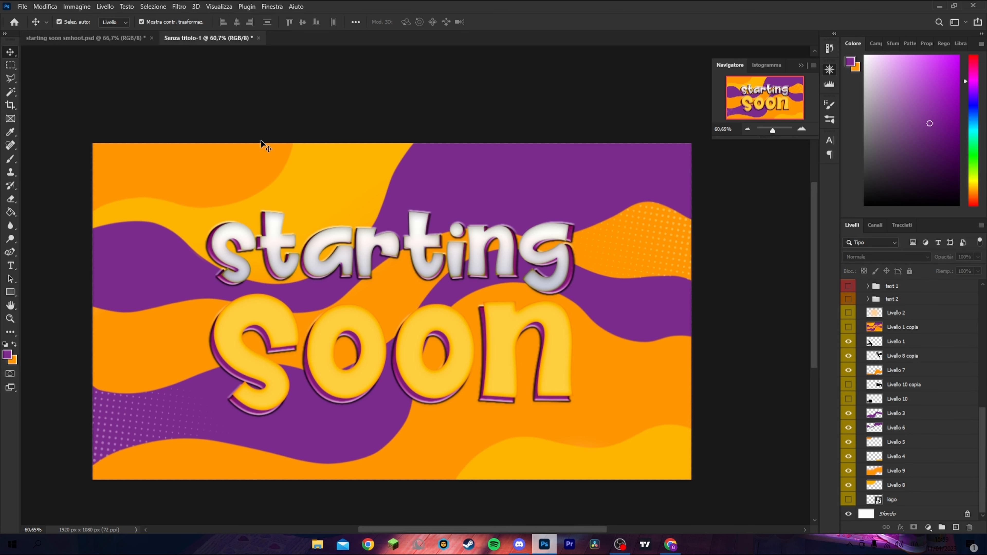
# Hide the two lowercase soon text layers and the starting and starting copia text layers in the all group.
pyautogui.scroll(1, 288, 159)
pyautogui.scroll(-3, 326, 179)
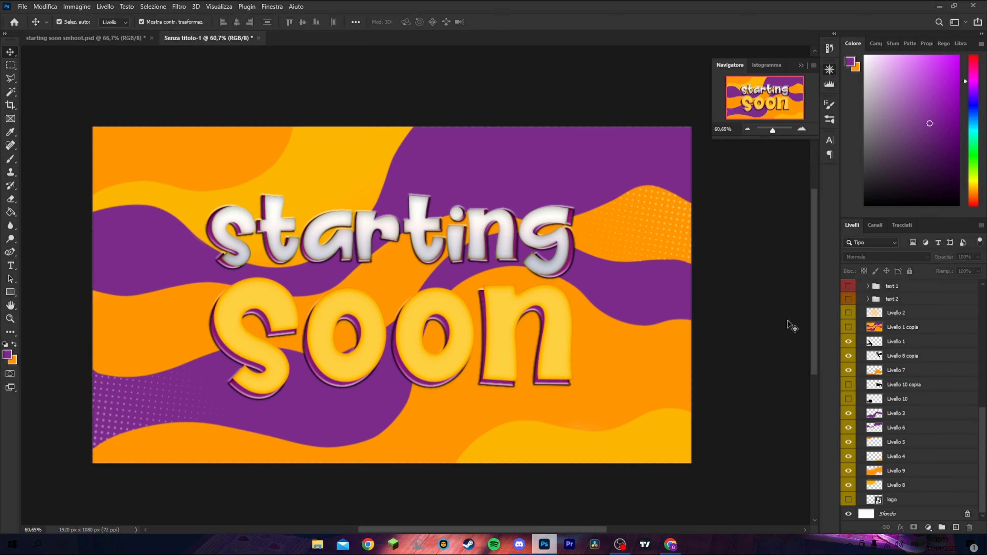
pyautogui.scroll(8, 857, 299)
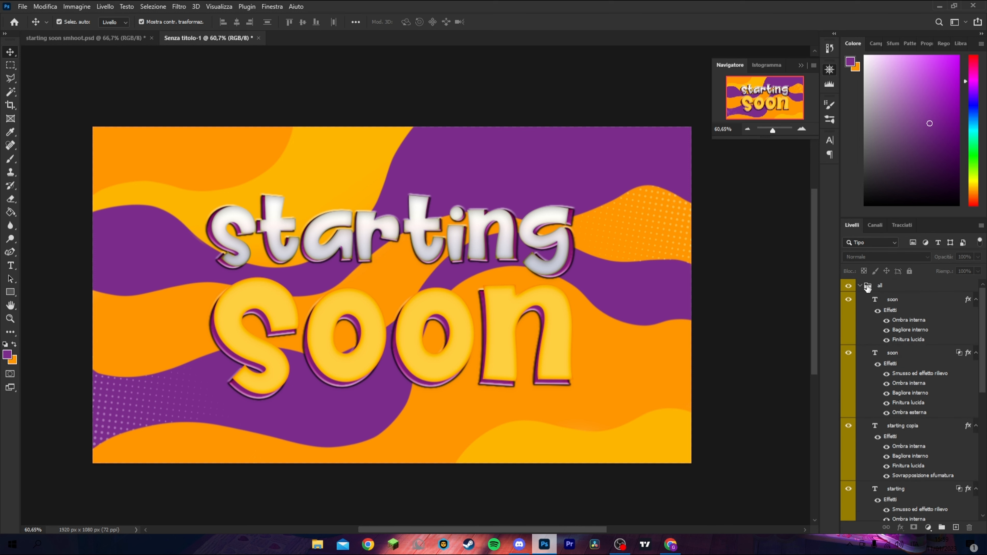
pyautogui.scroll(-6, 861, 303)
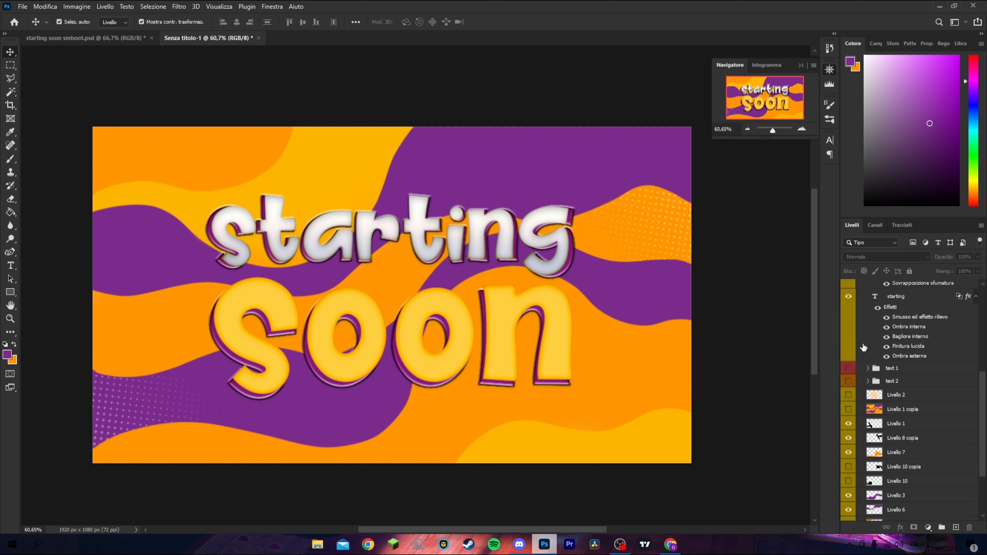
pyautogui.scroll(3, 858, 362)
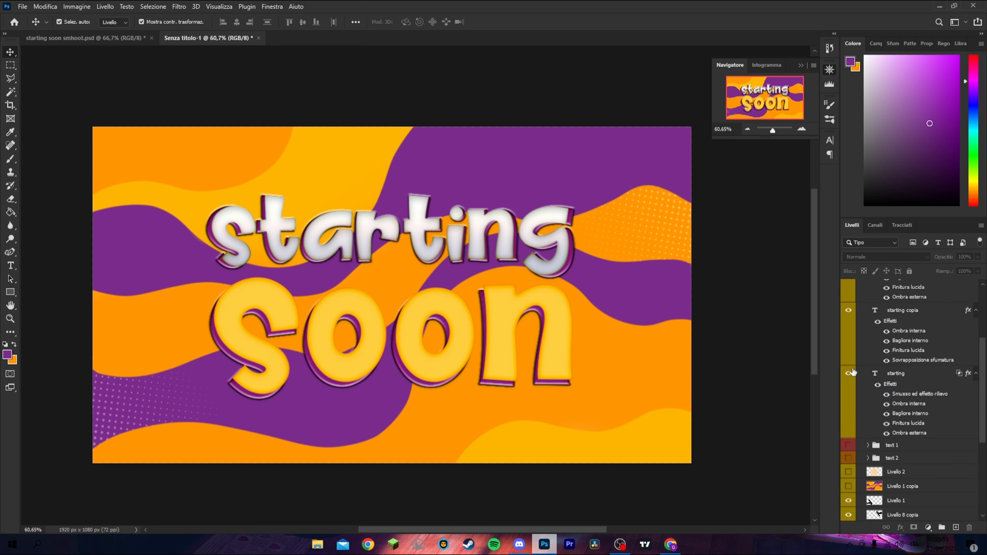
pyautogui.click(848, 373)
pyautogui.click(849, 310)
pyautogui.scroll(2, 851, 315)
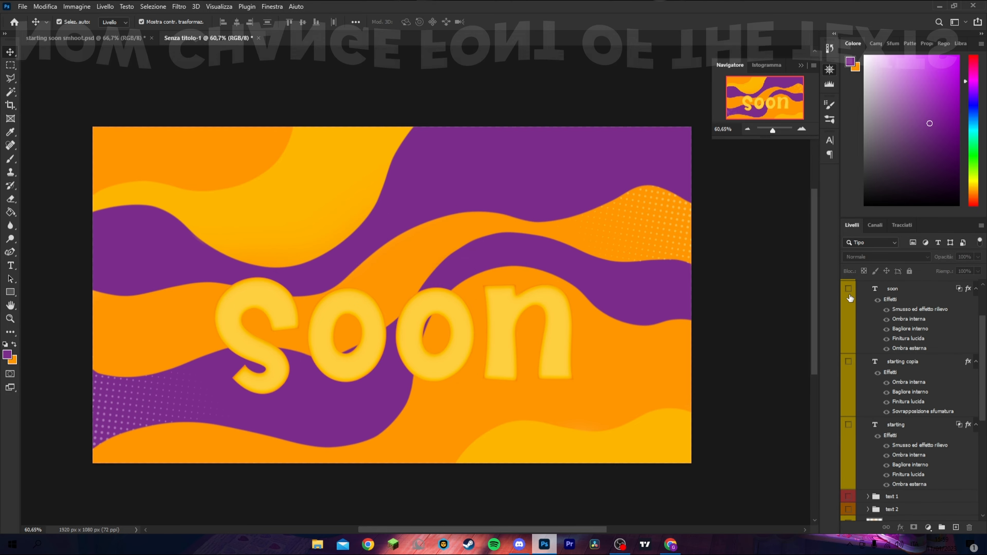
pyautogui.click(848, 290)
# Show the text 1 and text 2 groups and the Livello 2 glow layer.
pyautogui.scroll(-4, 853, 369)
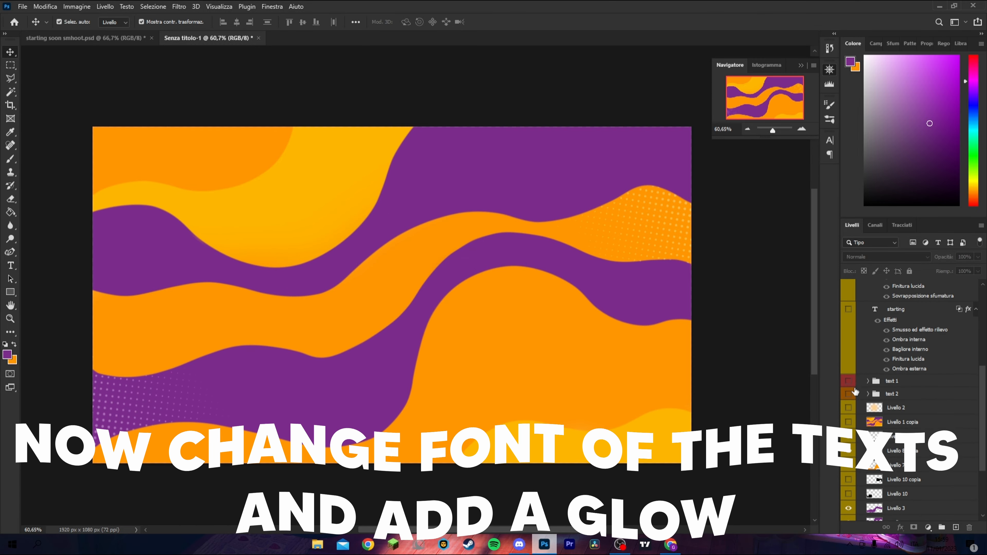
pyautogui.click(848, 381)
pyautogui.click(848, 393)
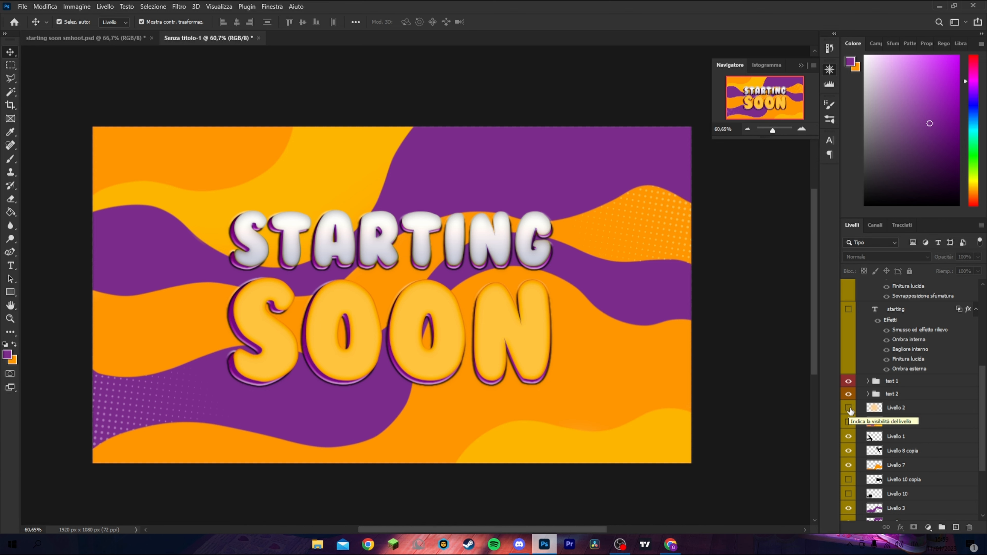
pyautogui.click(848, 407)
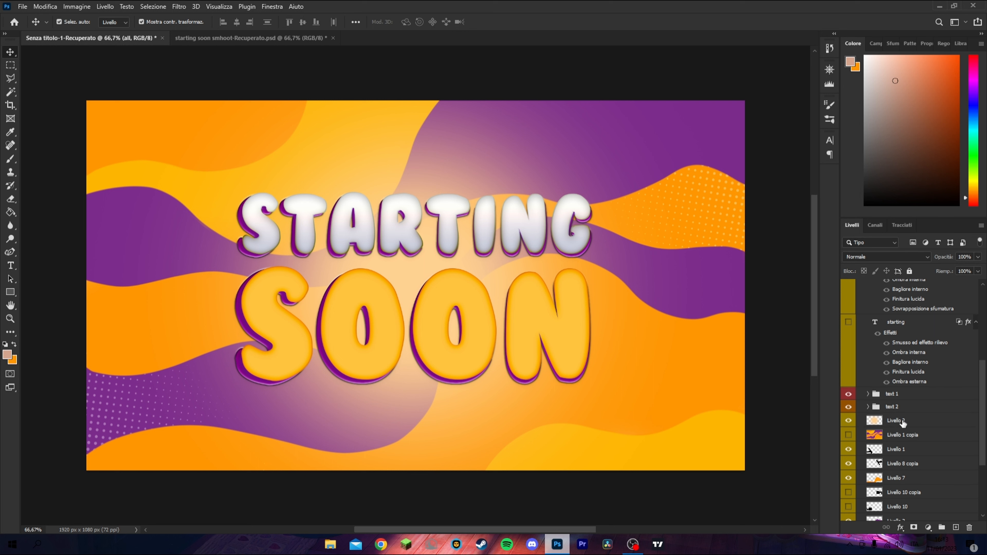
# Lower the opacity of the Livello 2 glow layer to 65%.
pyautogui.click(902, 421)
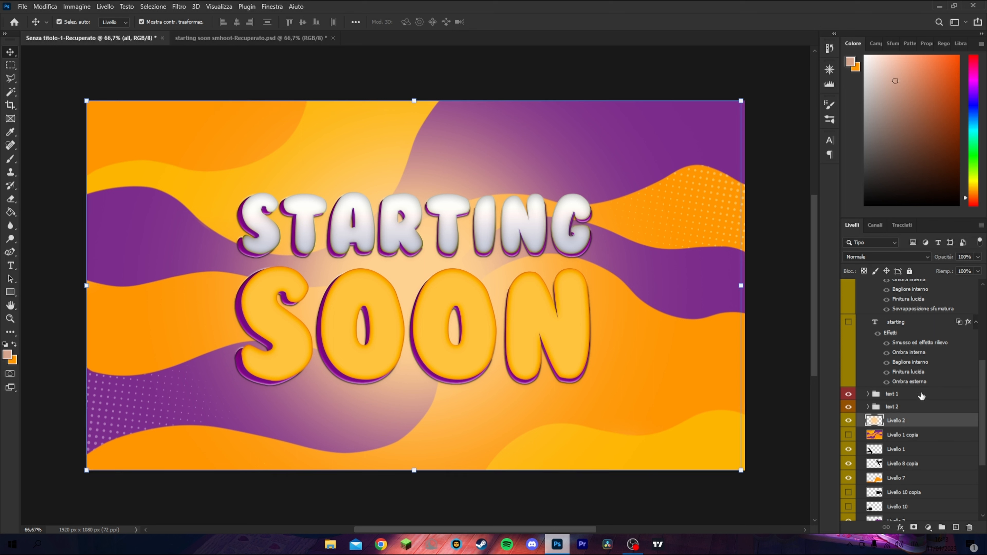
pyautogui.click(978, 257)
pyautogui.moveTo(961, 270); pyautogui.dragTo(962, 271)
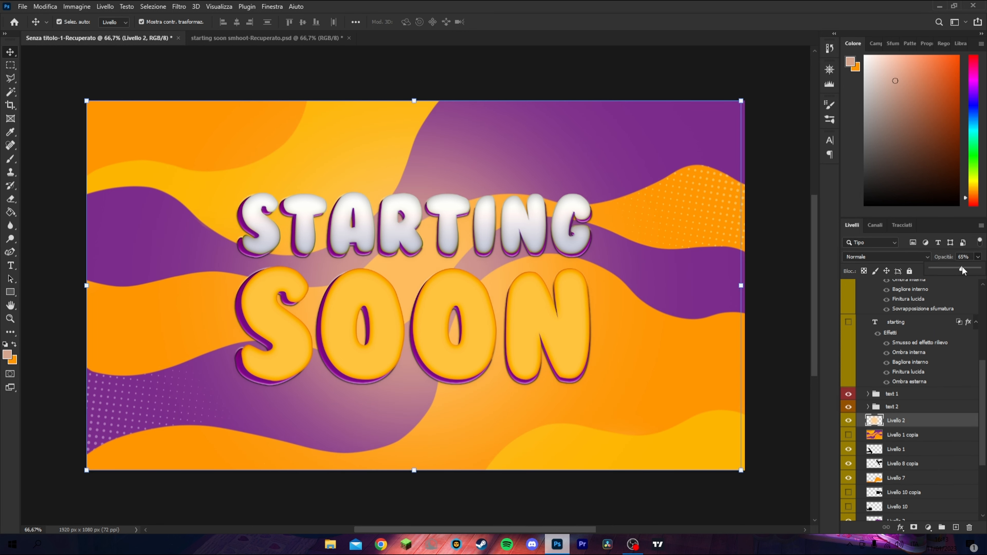
pyautogui.click(978, 260)
# Duplicate groups text 1 and text 2 together with layers Livello 2, 1, 8 copia, 7, 3, 6, 5, 4, 9 and 8 within the same document.
pyautogui.keyDown('ctrl'); pyautogui.click(894, 396); pyautogui.keyUp('ctrl')
pyautogui.keyDown('ctrl'); pyautogui.click(899, 406); pyautogui.keyUp('ctrl')
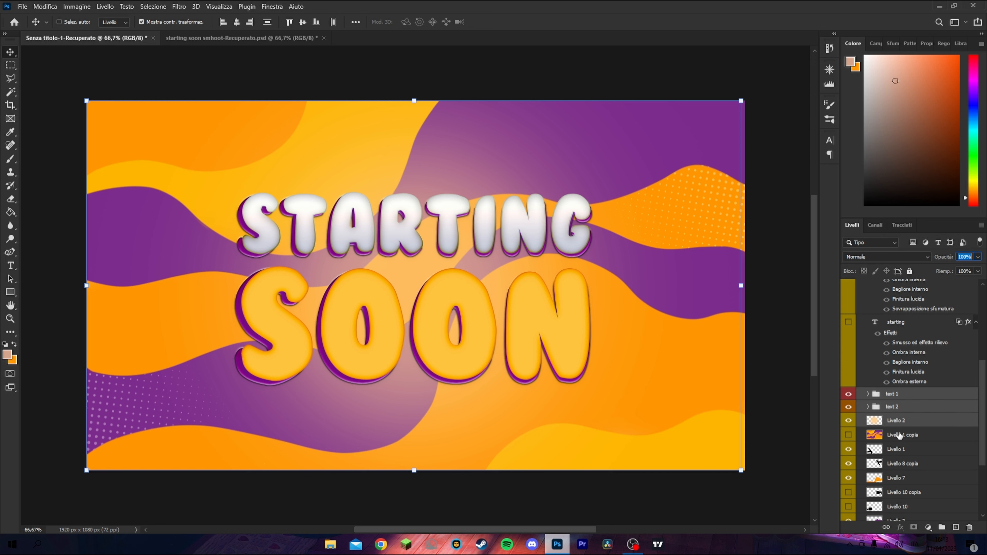
pyautogui.keyDown('ctrl'); pyautogui.click(901, 450); pyautogui.keyUp('ctrl')
pyautogui.keyDown('ctrl'); pyautogui.click(904, 464); pyautogui.keyUp('ctrl')
pyautogui.keyDown('ctrl'); pyautogui.click(899, 478); pyautogui.keyUp('ctrl')
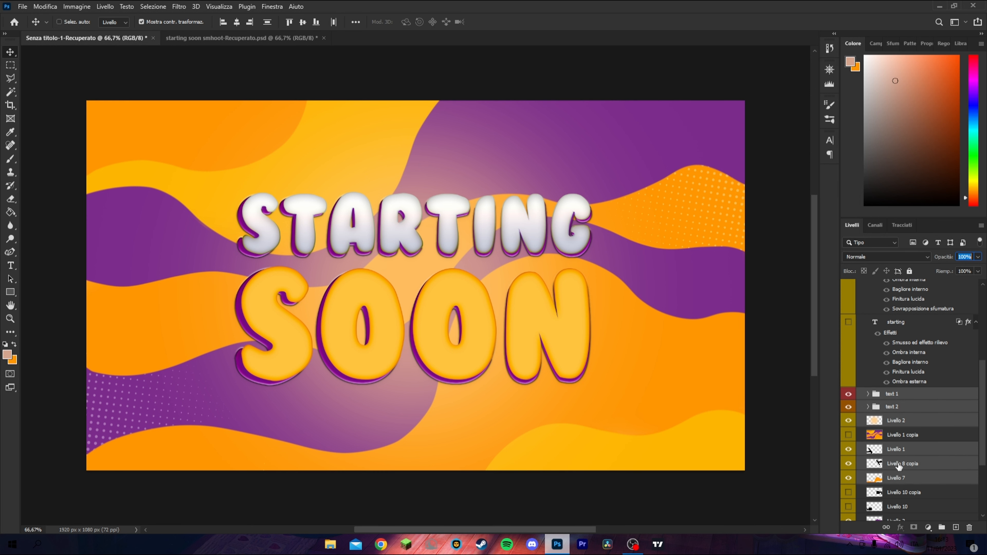
pyautogui.scroll(-2, 898, 466)
pyautogui.keyDown('ctrl'); pyautogui.click(899, 470); pyautogui.keyUp('ctrl')
pyautogui.keyDown('ctrl'); pyautogui.click(898, 485); pyautogui.keyUp('ctrl')
pyautogui.keyDown('ctrl'); pyautogui.click(894, 500); pyautogui.keyUp('ctrl')
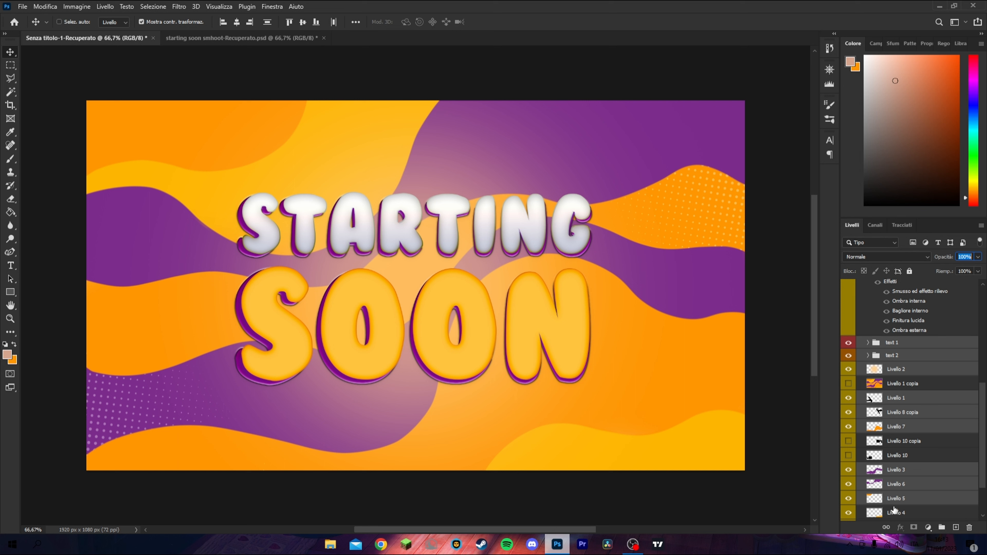
pyautogui.keyDown('ctrl'); pyautogui.click(895, 513); pyautogui.keyUp('ctrl')
pyautogui.scroll(-2, 892, 473)
pyautogui.keyDown('ctrl'); pyautogui.click(898, 480); pyautogui.keyUp('ctrl')
pyautogui.keyDown('ctrl'); pyautogui.click(898, 490); pyautogui.keyUp('ctrl')
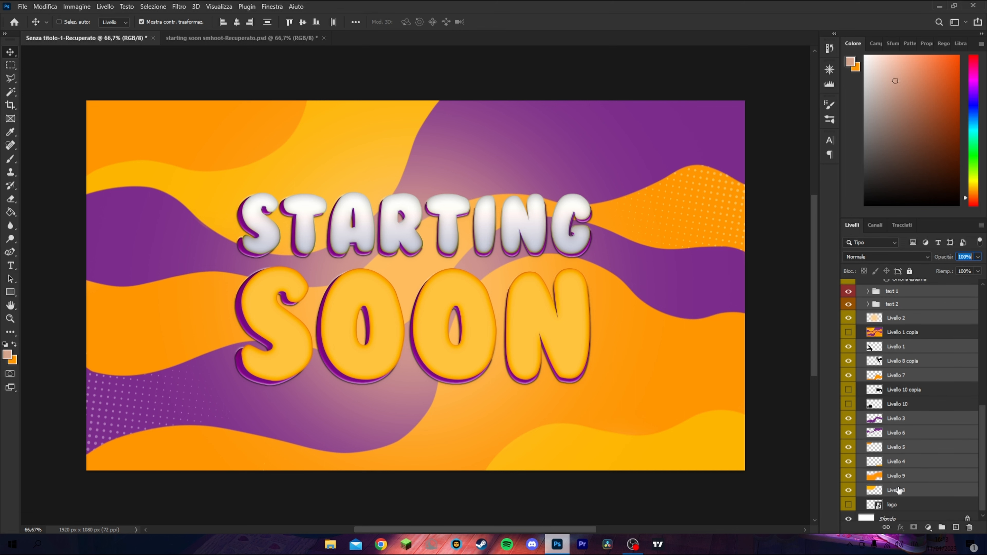
pyautogui.scroll(-1, 902, 491)
pyautogui.rightClick(896, 432)
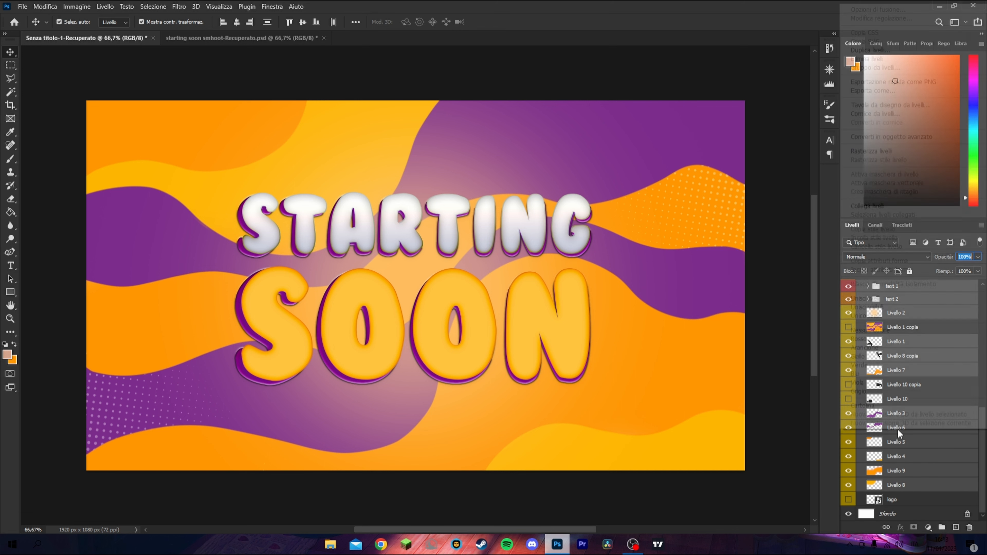
pyautogui.click(890, 50)
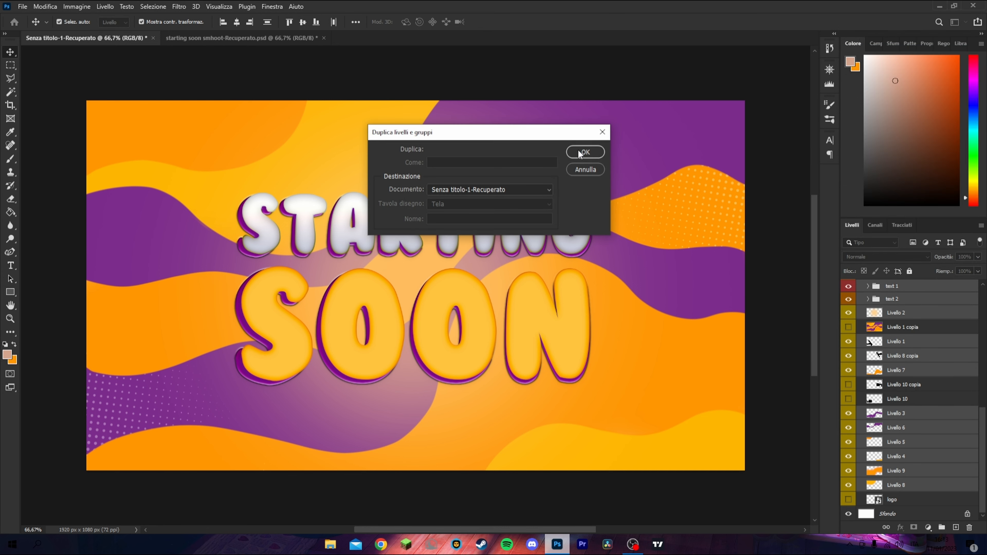
pyautogui.click(579, 150)
# Merge the duplicated layers into a single layer and move it above the all group.
pyautogui.rightClick(894, 317)
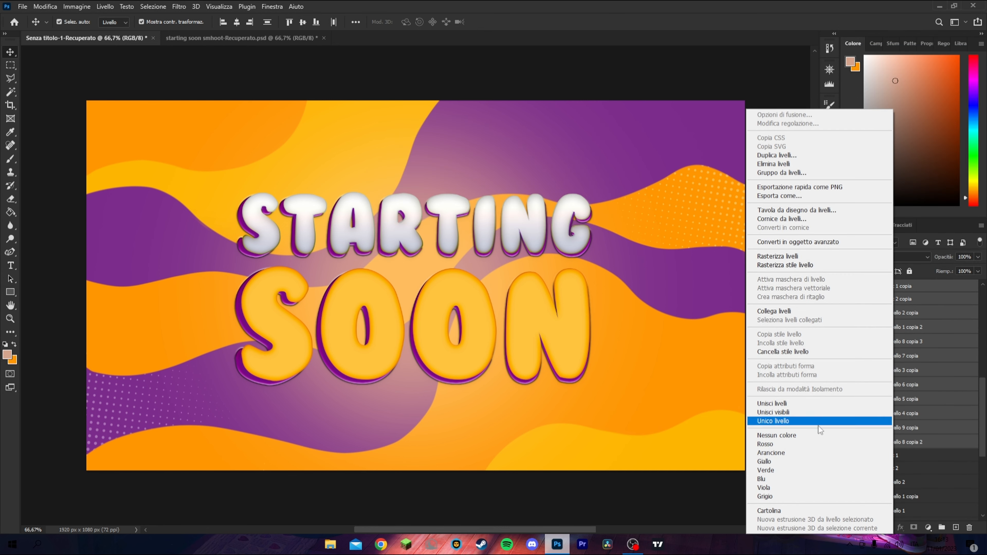
pyautogui.click(817, 404)
pyautogui.scroll(3, 941, 393)
pyautogui.moveTo(912, 394); pyautogui.dragTo(900, 326)
pyautogui.scroll(3, 902, 361)
pyautogui.moveTo(914, 422); pyautogui.dragTo(901, 346)
pyautogui.scroll(3, 911, 389)
pyautogui.moveTo(913, 425); pyautogui.dragTo(900, 280)
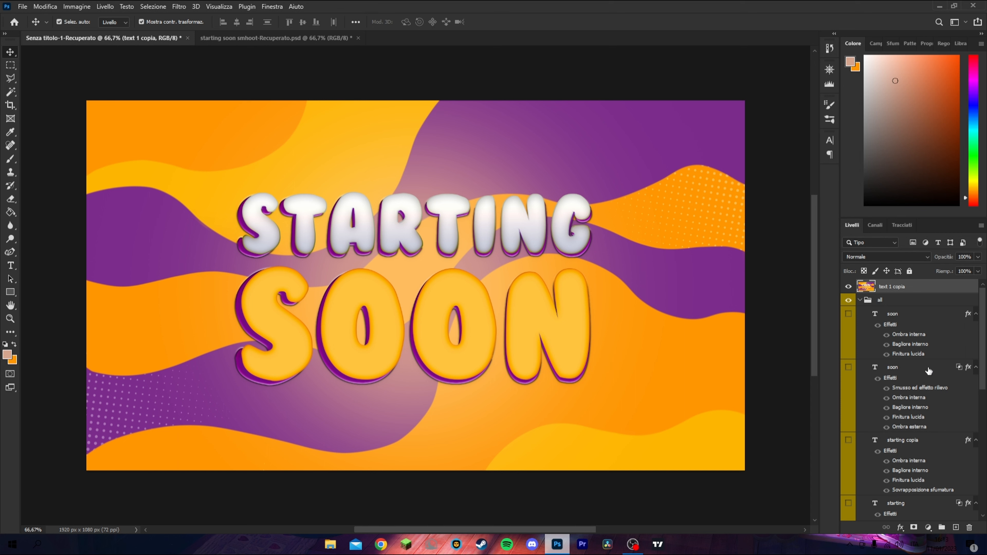
# Move the logo layer above the merged text 1 copia layer with its visibility on, and collapse the all group.
pyautogui.scroll(-5, 917, 389)
pyautogui.moveTo(894, 499); pyautogui.dragTo(908, 287)
pyautogui.click(860, 314)
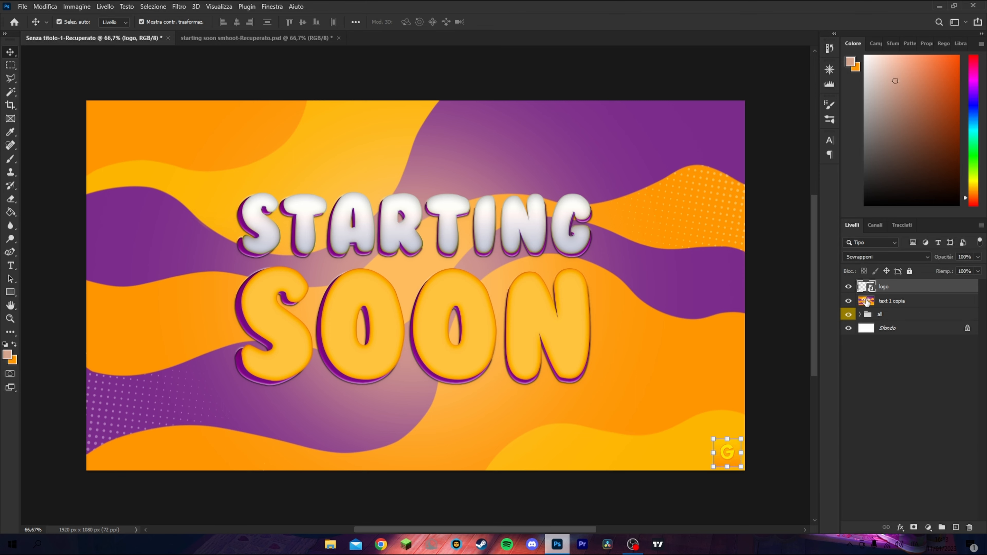
# Increase the saturation of the merged text 1 copia layer to +7 with a Hue/Saturation adjustment.
pyautogui.click(893, 305)
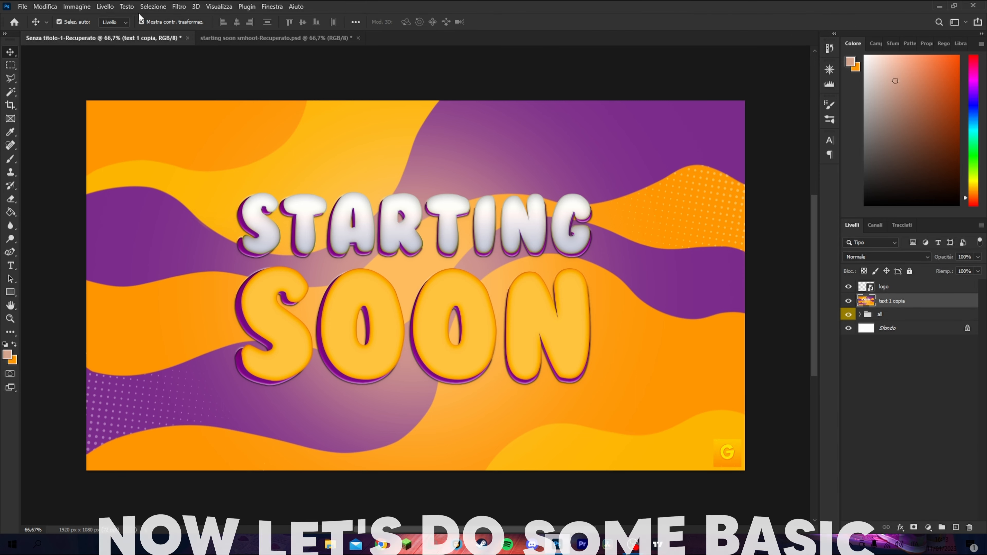
pyautogui.click(105, 7)
pyautogui.moveTo(110, 18)
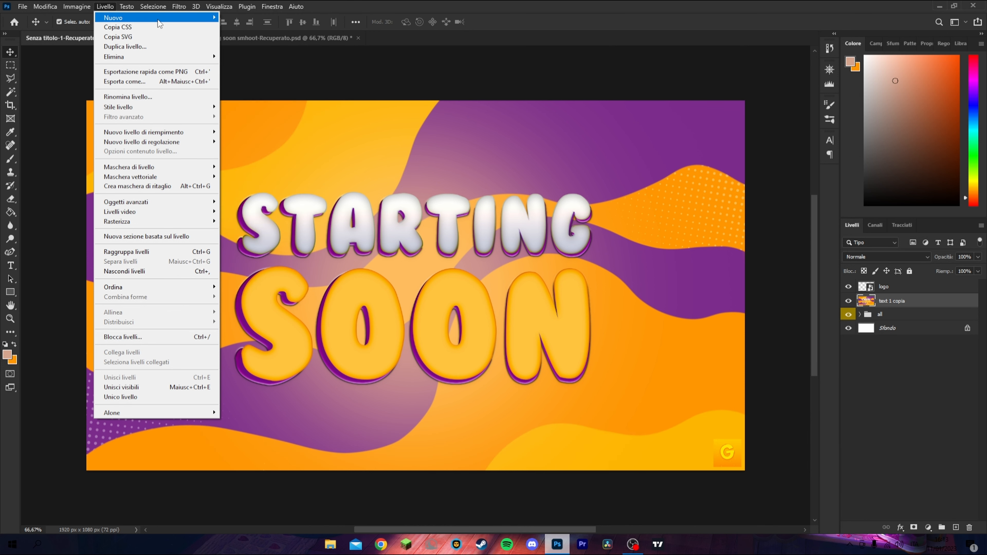
pyautogui.moveTo(159, 23)
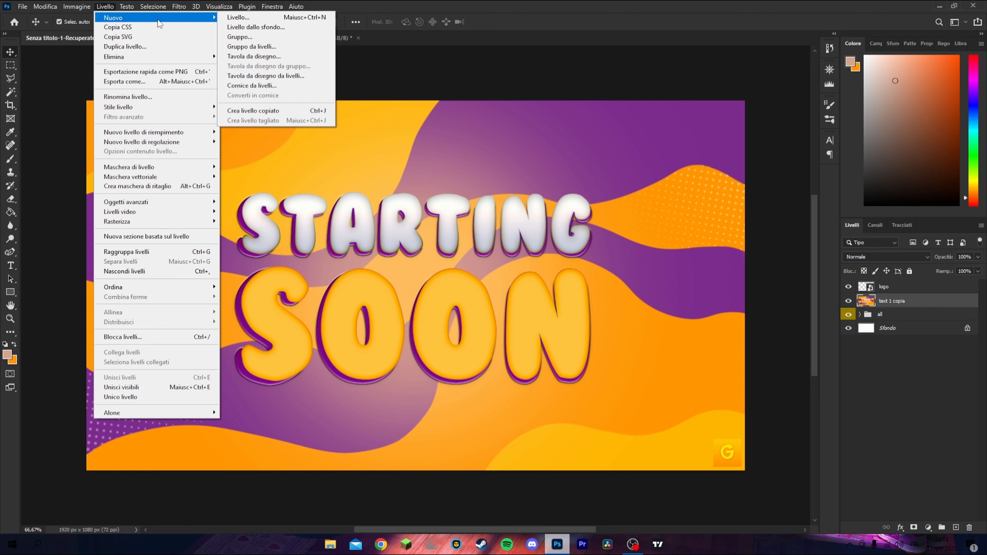
pyautogui.moveTo(83, 11)
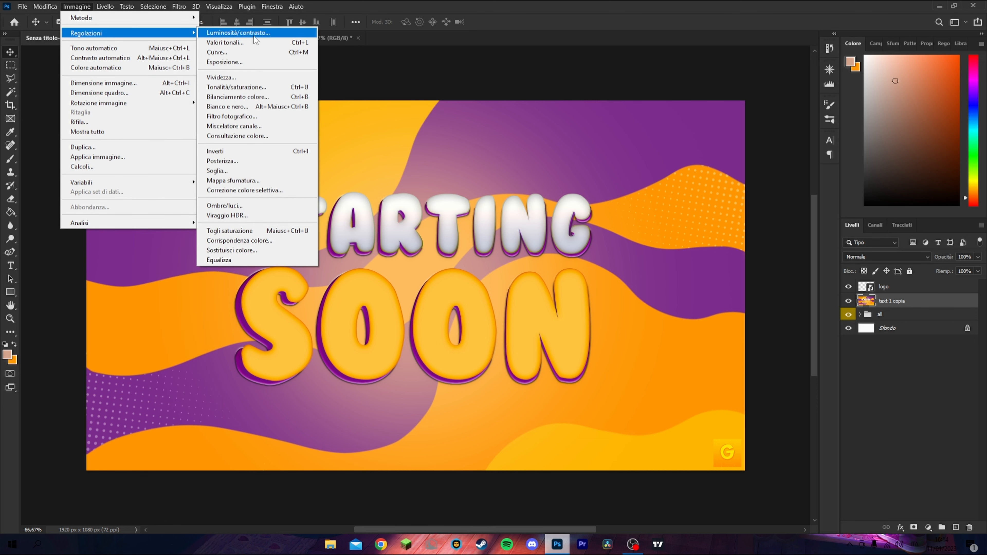
pyautogui.click(258, 87)
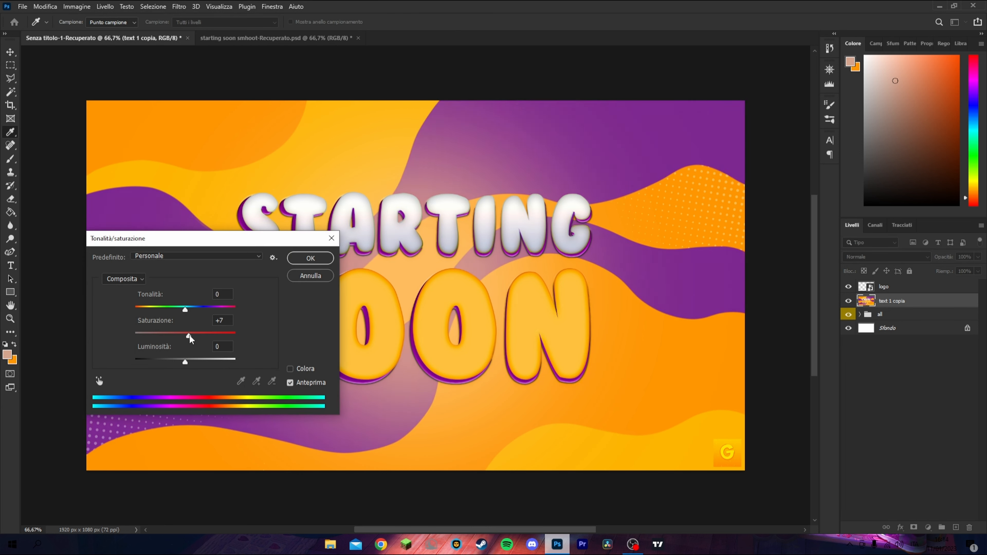
pyautogui.click(310, 259)
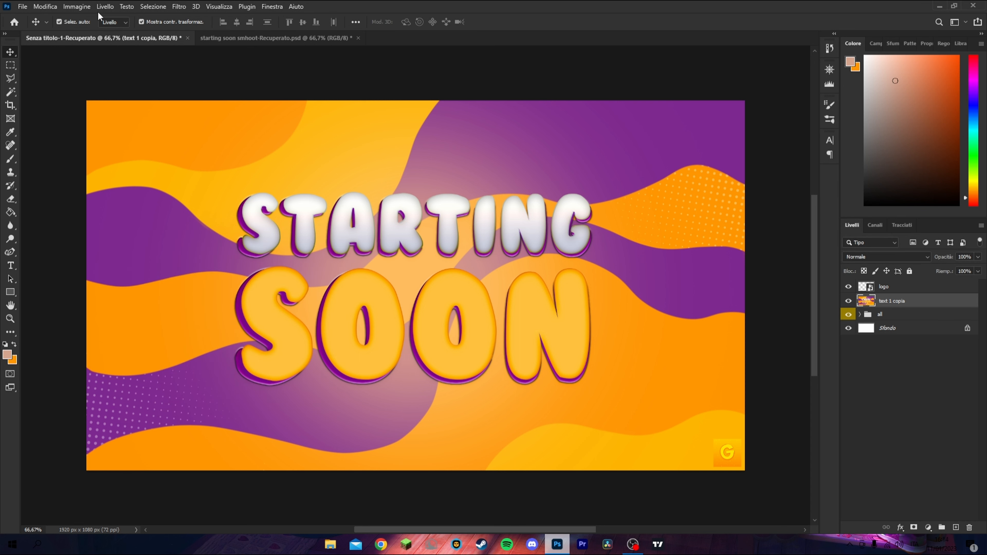
# Apply an Exposure adjustment to the text 1 copia layer, lowering exposure to -0,22 and fine-tuning the gamma correction.
pyautogui.click(77, 6)
pyautogui.moveTo(97, 37)
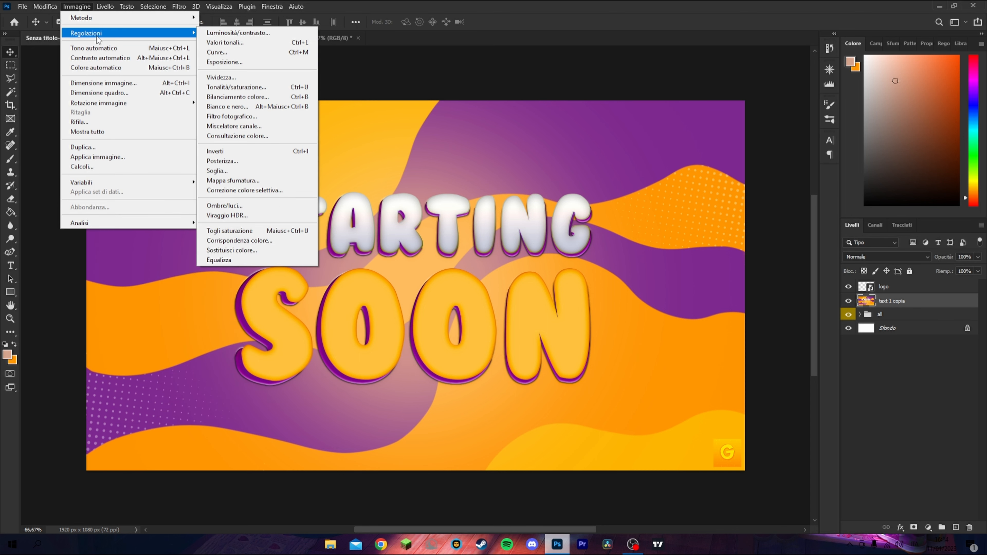
pyautogui.click(261, 62)
pyautogui.moveTo(465, 184); pyautogui.dragTo(461, 209)
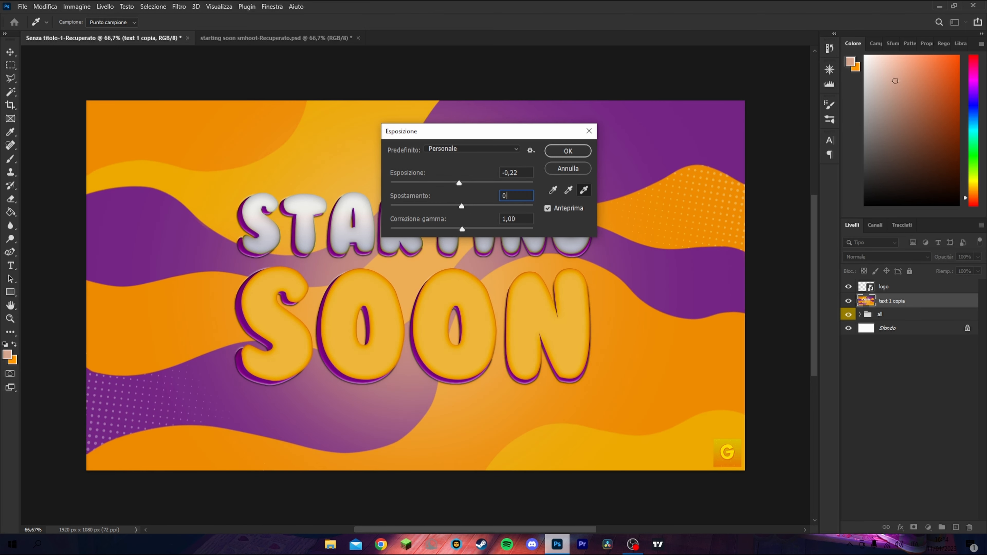
pyautogui.moveTo(462, 229); pyautogui.dragTo(466, 230)
pyautogui.click(568, 151)
pyautogui.click(77, 7)
pyautogui.moveTo(115, 38)
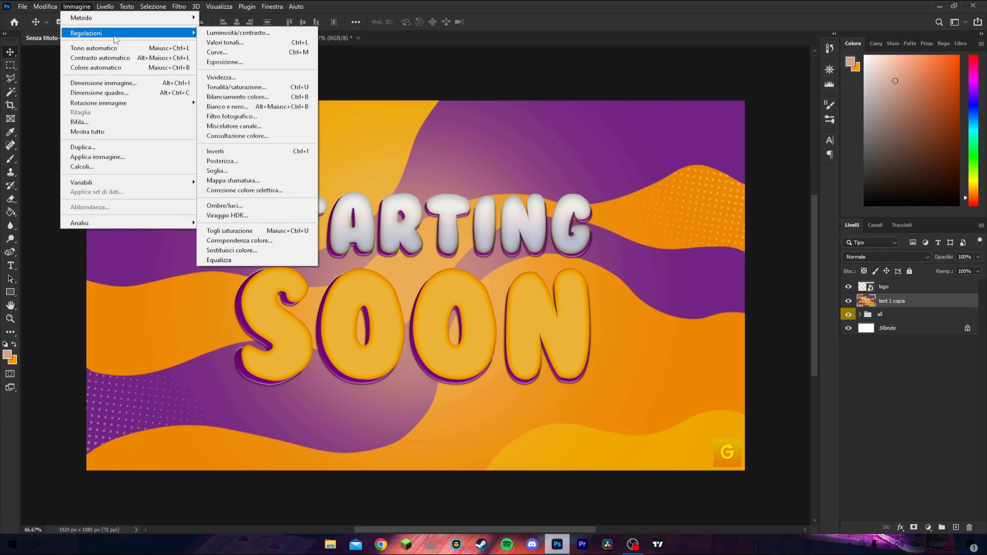
pyautogui.click(248, 205)
pyautogui.click(581, 309)
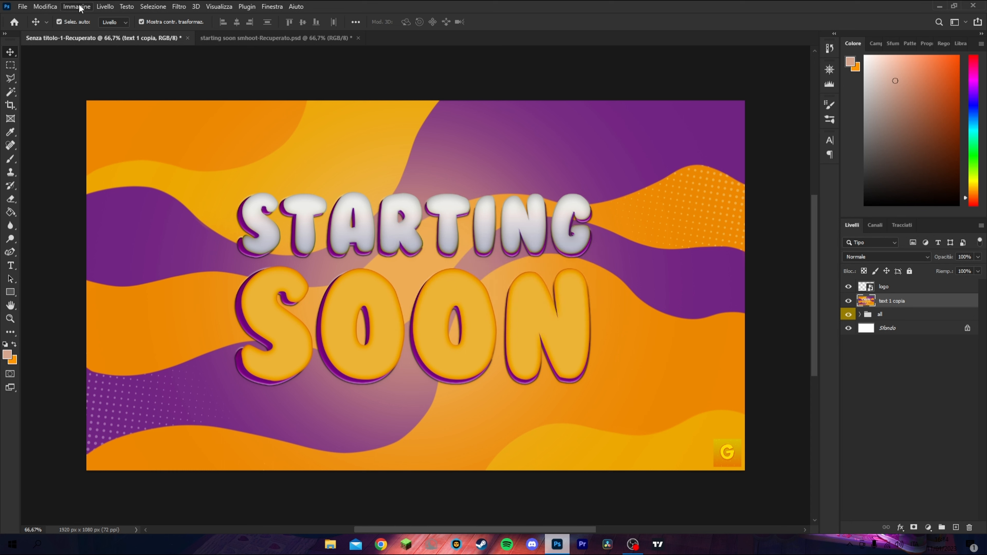
# Apply a Color Balance adjustment to the text 1 copia layer, fine-tuning its color levels, and deselect the layer.
pyautogui.click(77, 6)
pyautogui.moveTo(90, 33)
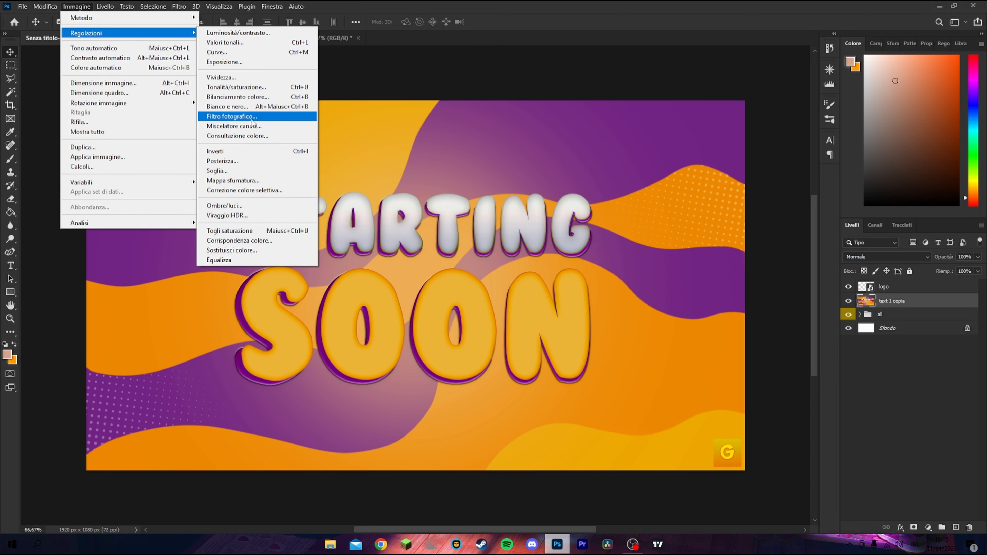
pyautogui.click(250, 97)
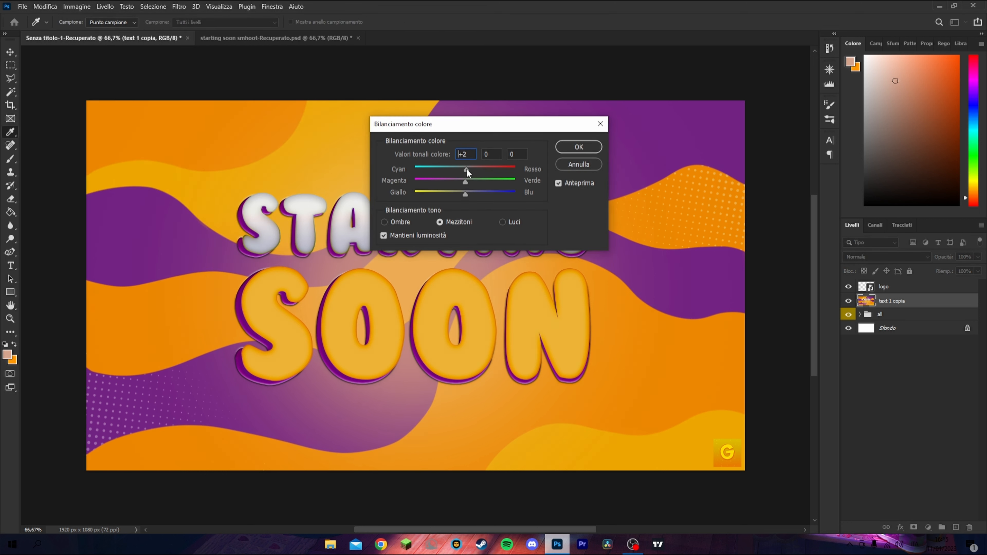
pyautogui.moveTo(467, 180)
pyautogui.mouseDown()
pyautogui.moveTo(438, 180)
pyautogui.moveTo(451, 181)
pyautogui.mouseUp()
pyautogui.moveTo(463, 171); pyautogui.dragTo(465, 196)
pyautogui.click(384, 222)
pyautogui.click(502, 222)
pyautogui.click(578, 146)
pyautogui.click(608, 108)
# Compare the artwork before and after the adjustments by toggling the visibility of the text 1 copia layer.
pyautogui.click(848, 301)
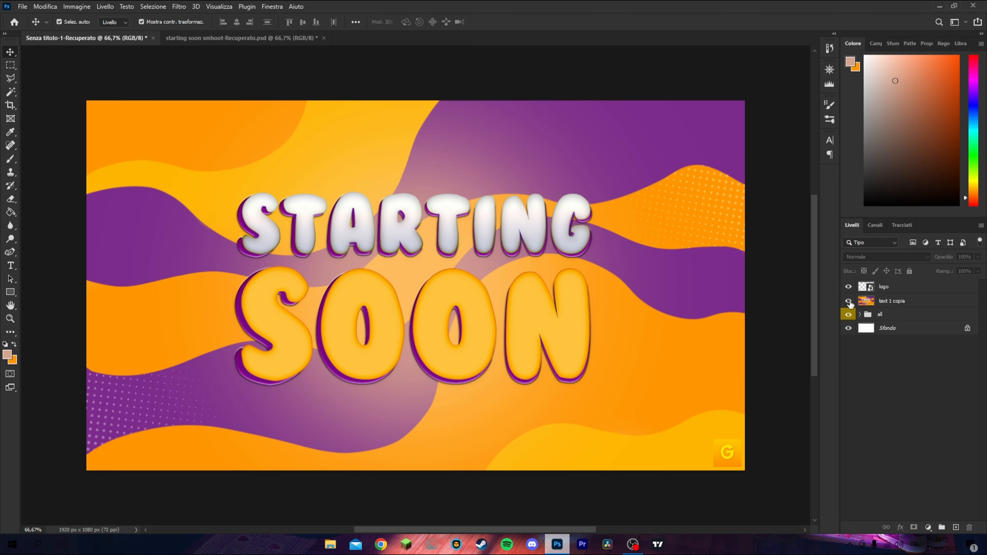
pyautogui.click(848, 301)
pyautogui.click(849, 301)
pyautogui.click(848, 302)
pyautogui.click(849, 303)
pyautogui.click(849, 301)
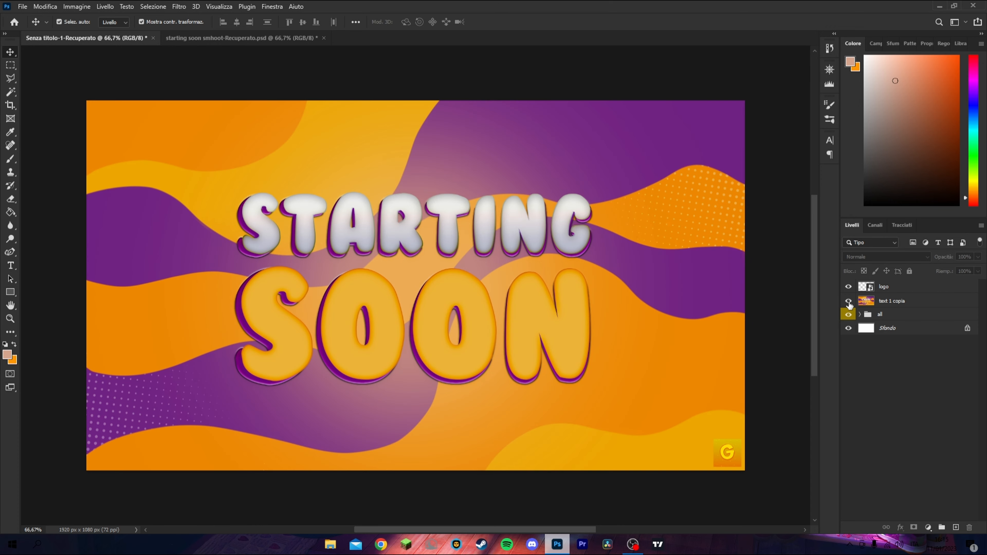
# Raise the exposure of the text 1 copia layer by +0,26 and compare the result with the layer hidden and shown.
pyautogui.click(878, 305)
pyautogui.click(77, 6)
pyautogui.moveTo(97, 33)
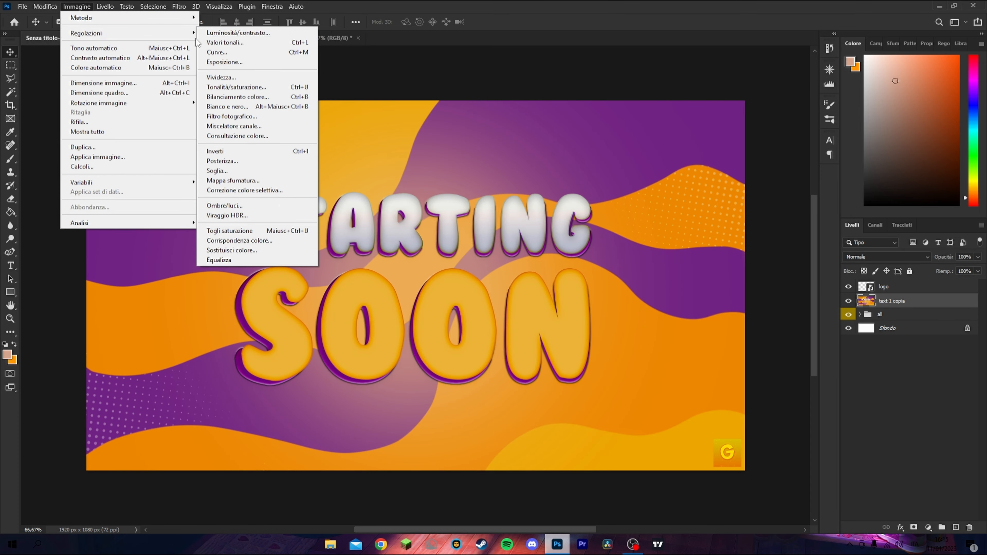
pyautogui.click(233, 62)
pyautogui.click(464, 182)
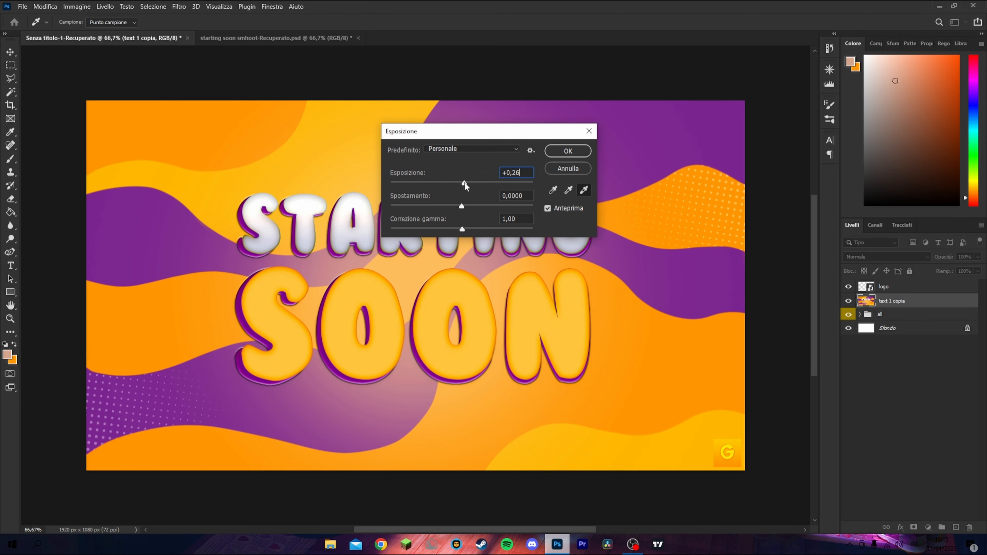
pyautogui.click(568, 151)
pyautogui.click(847, 302)
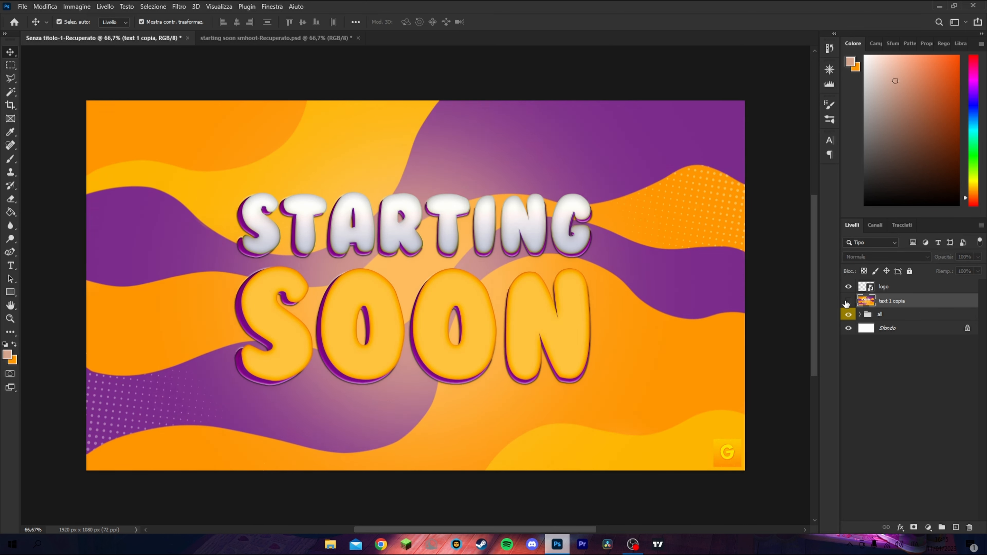
pyautogui.click(847, 301)
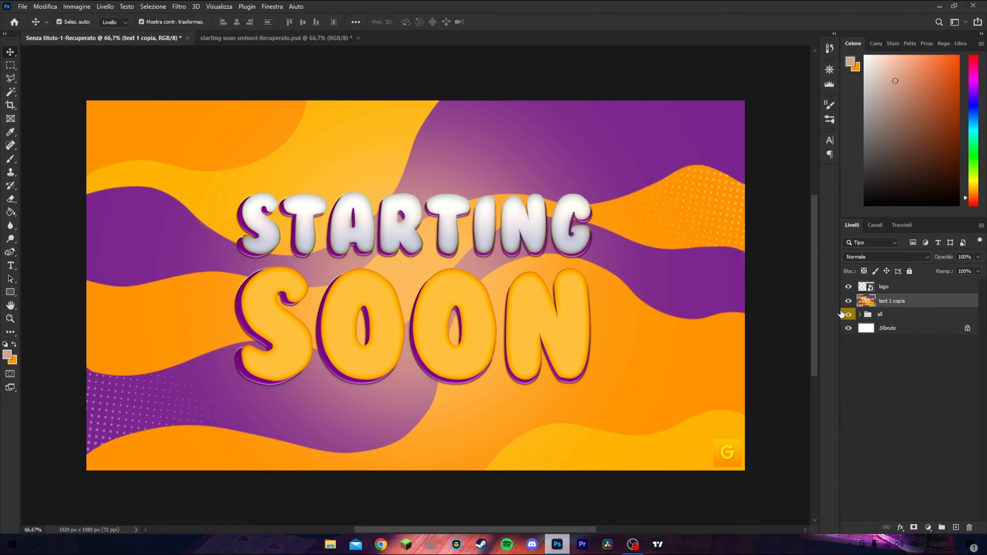